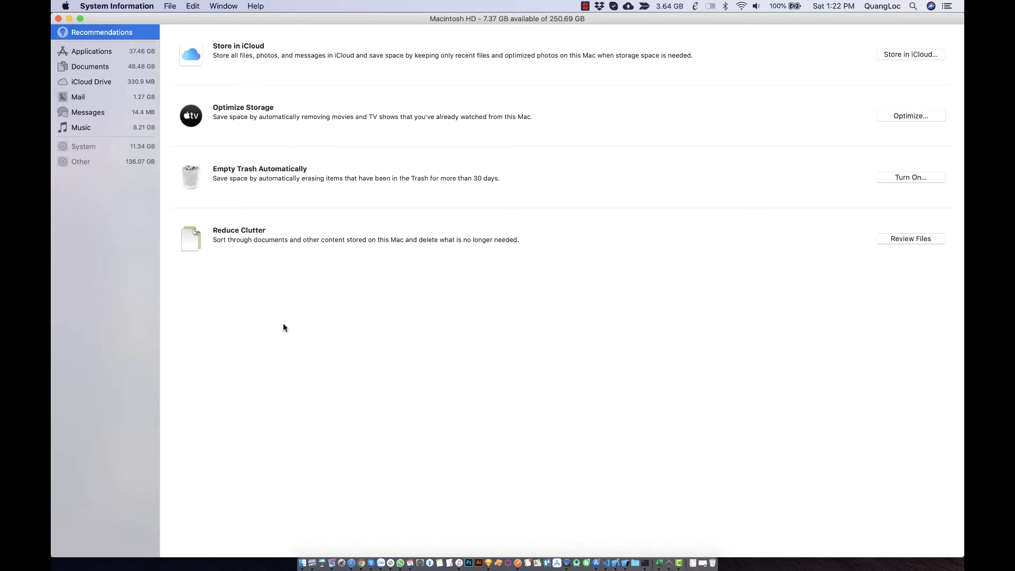
key(super+space)
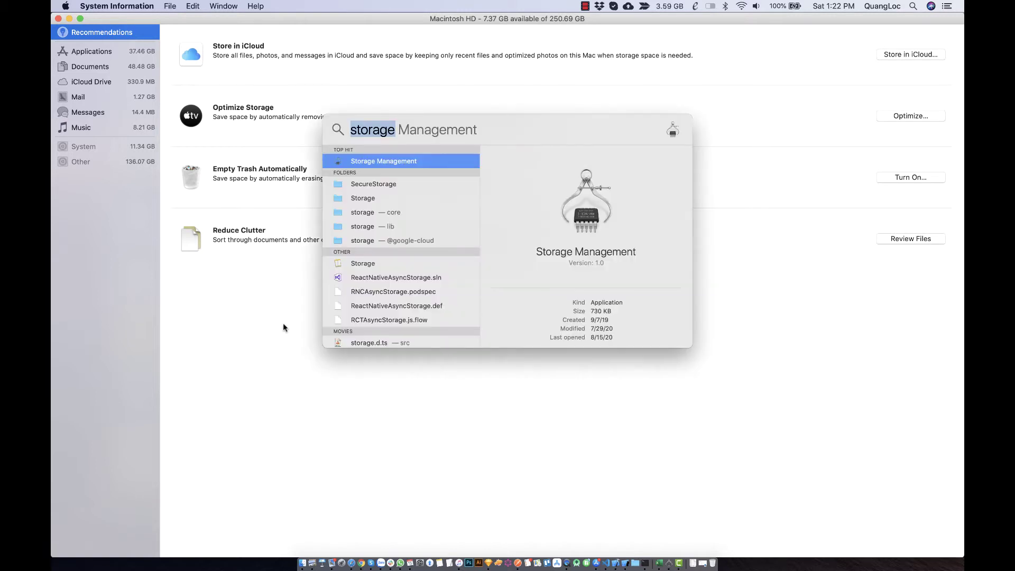
key(BackSpace)
text(storage ma)
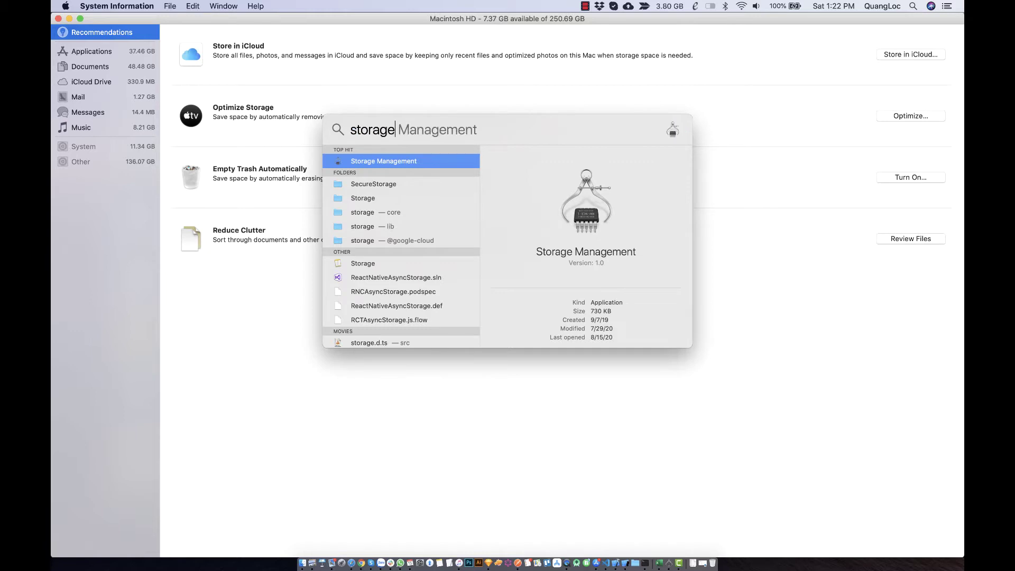
key(Return)
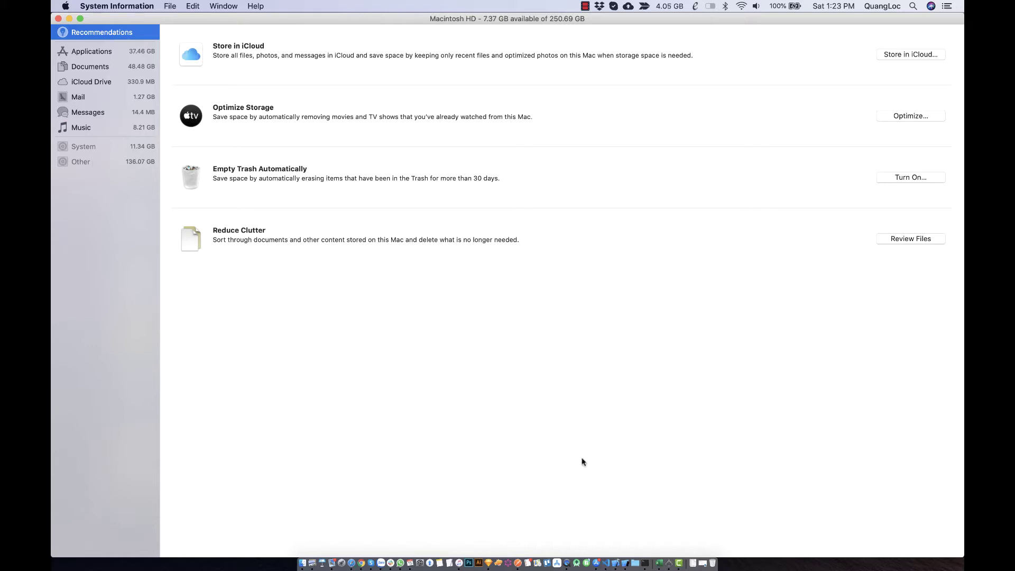
- In Terminal, change to /Users and list its contents
click(645, 565)
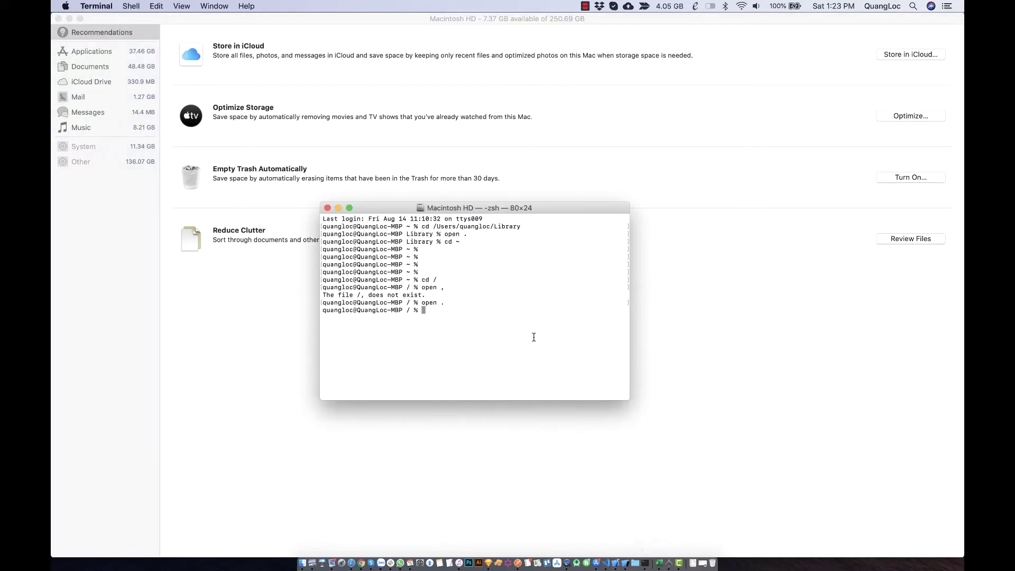
key(Return)
key(Return)
key(Return)
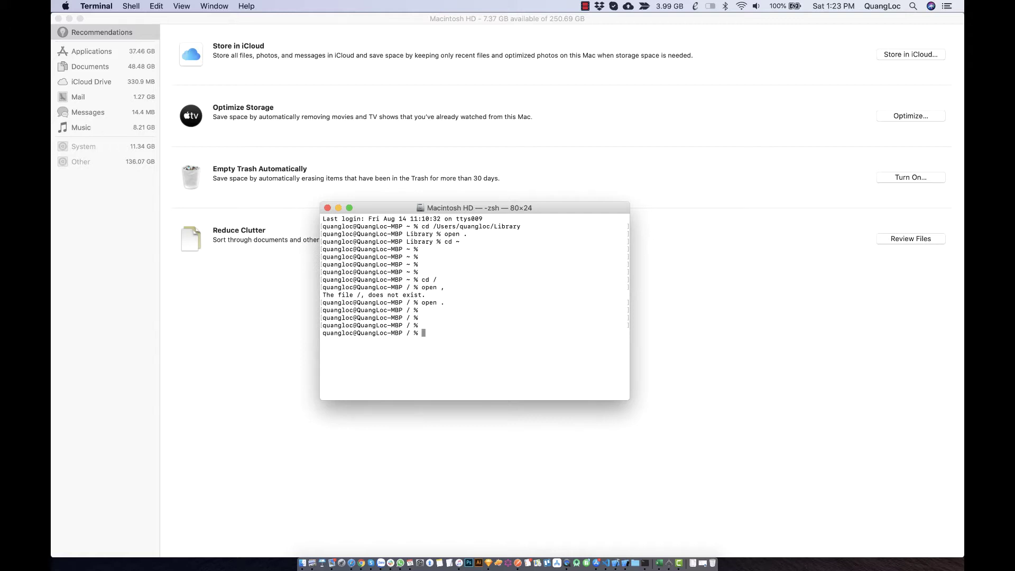
text(cd /Users/)
key(Return)
text(ls)
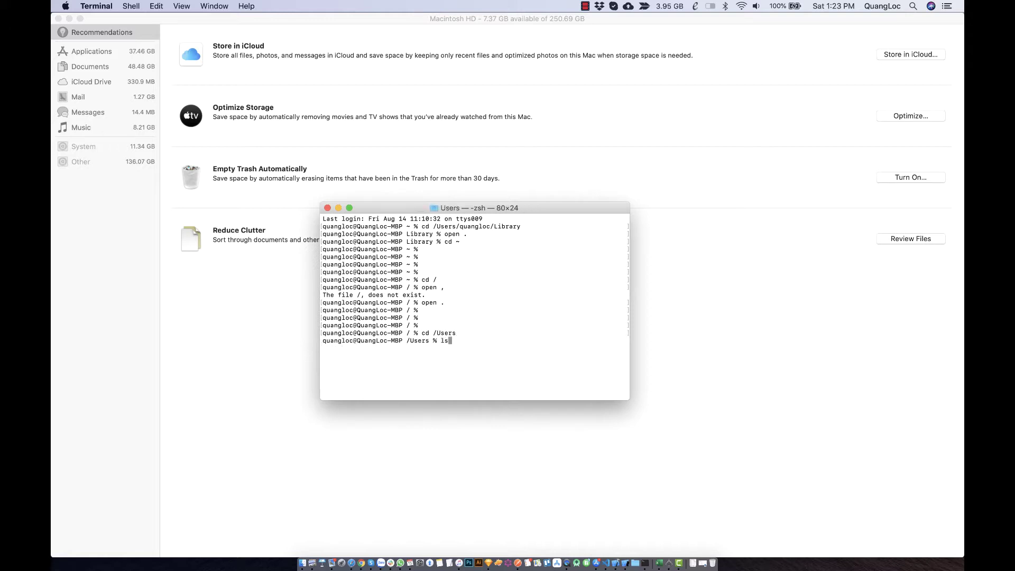
key(Return)
- Change into your home folder and list its contents
double_click(342, 349)
double_click(394, 349)
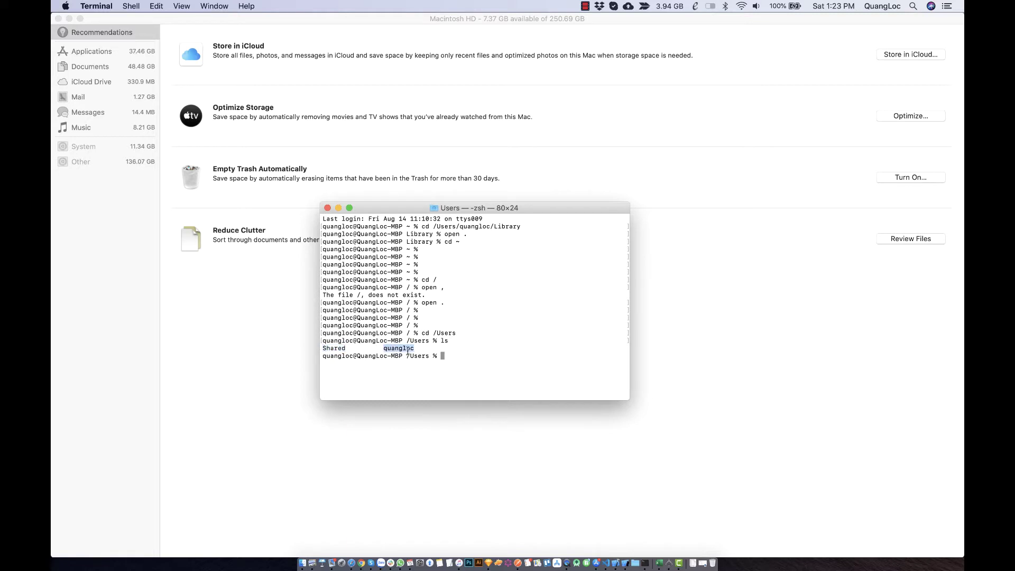
click(483, 356)
double_click(400, 349)
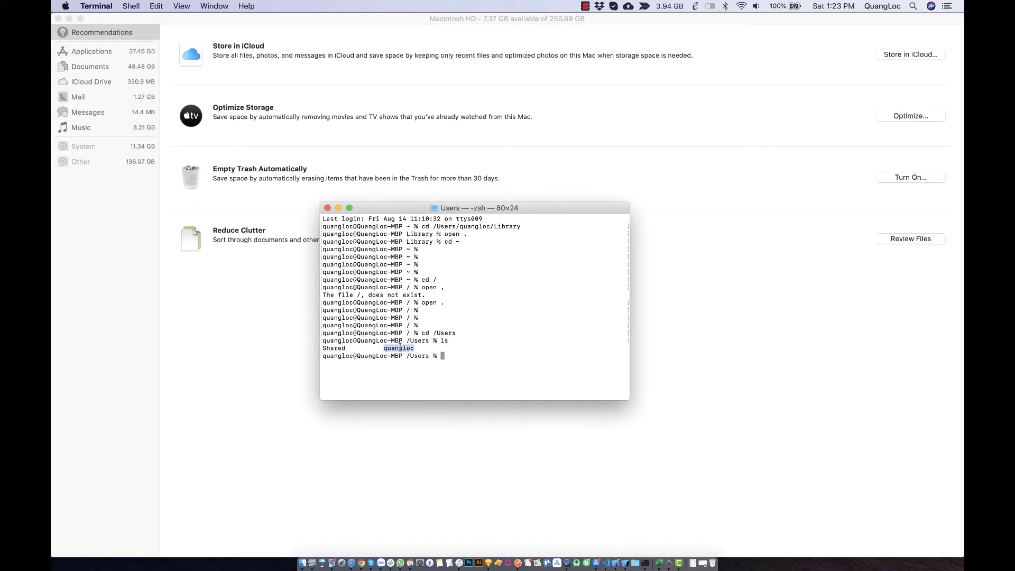
click(471, 356)
text(cd quangloc/)
key(Return)
text(ls)
key(Return)
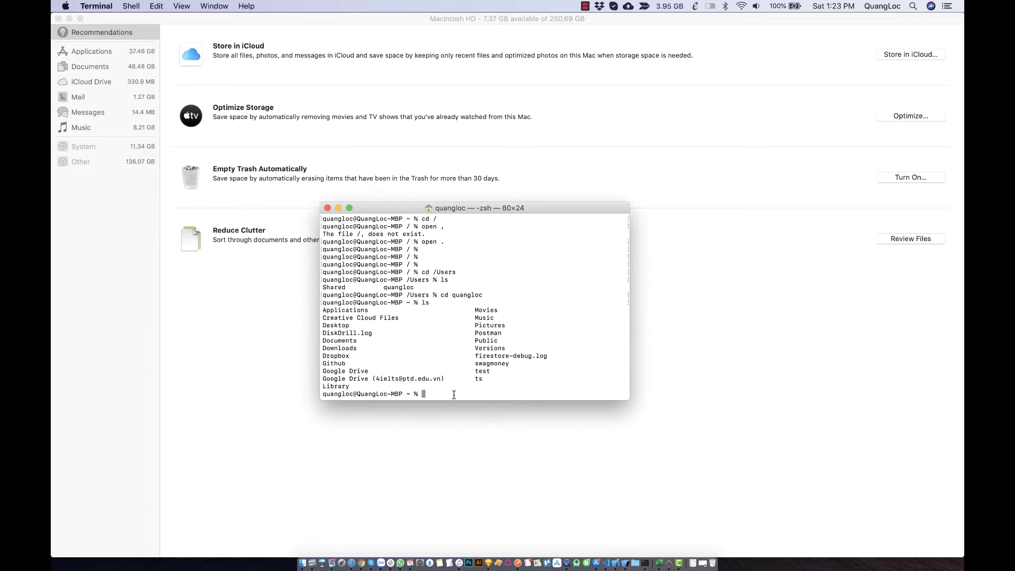
- Change into the Library folder using tab completion
text(cd Li)
key(Tab)
key(Return)
- Run 'open .' to show Library in Finder, then scroll back to the top
text(open .)
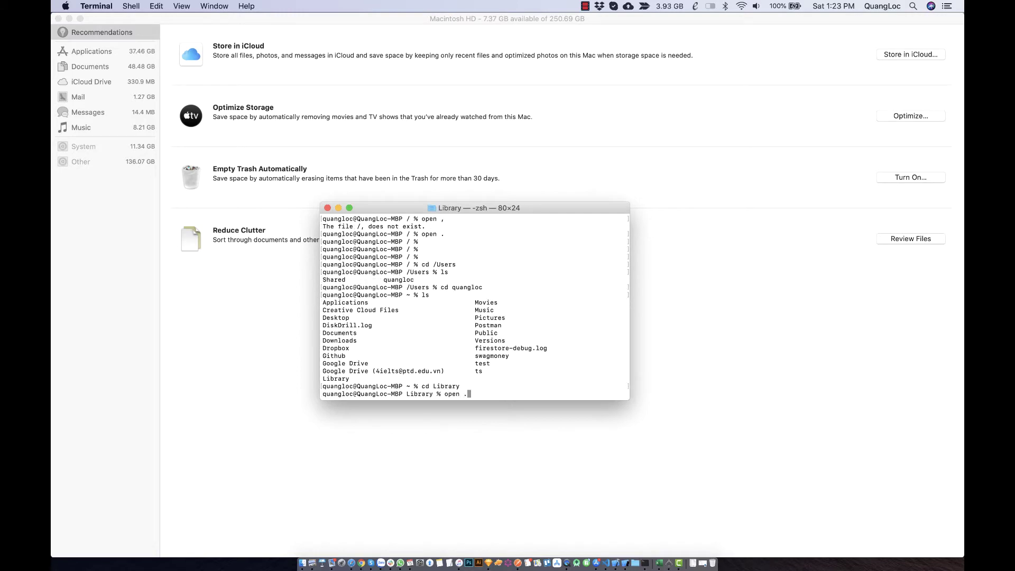
key(Return)
scroll(435, 210, down, 5)
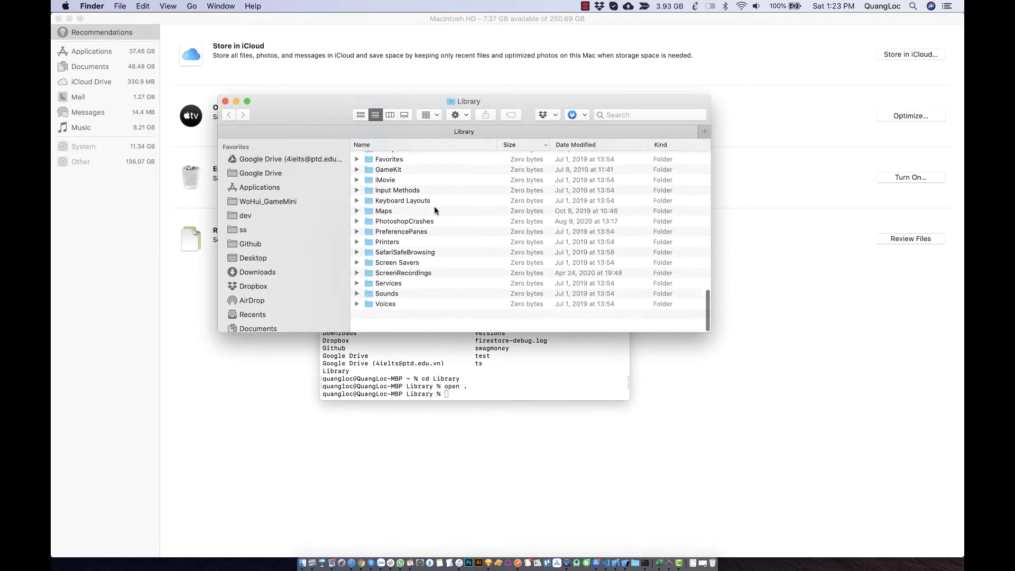
scroll(435, 211, up, 10)
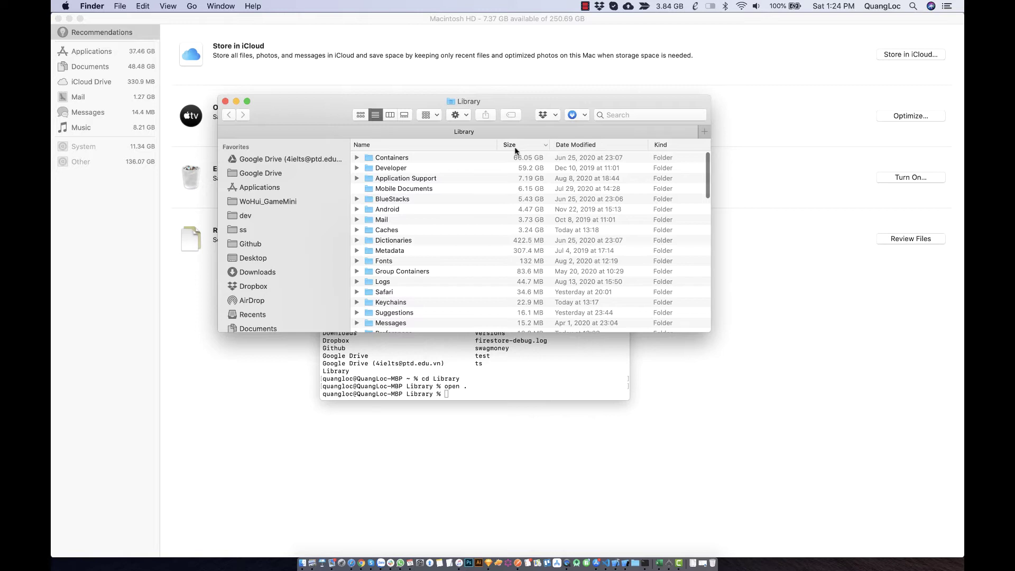
- In View Options, enable the Size column and Calculate all sizes, and save as defaults
right_click(399, 169)
click(475, 346)
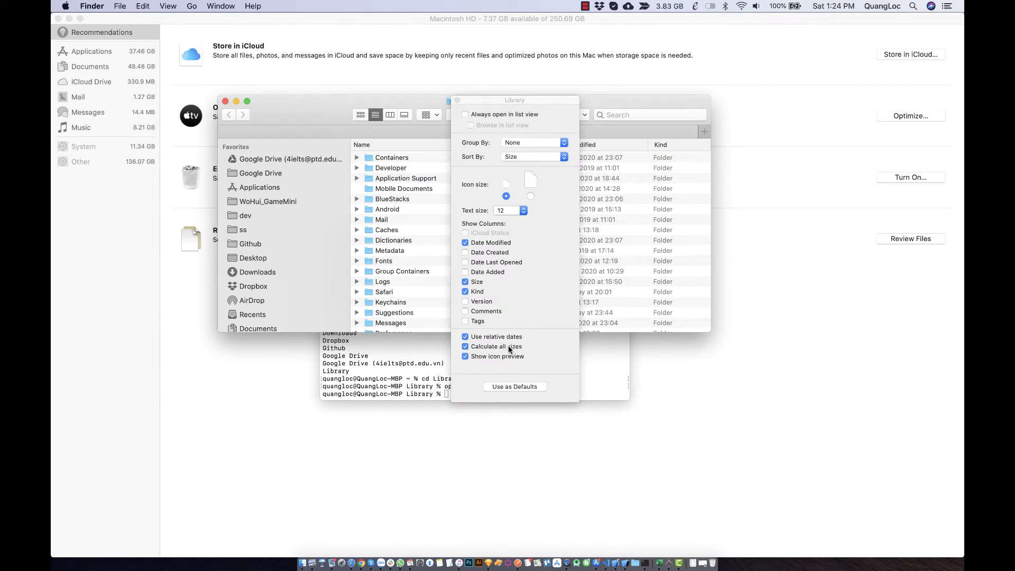
click(500, 349)
click(499, 349)
drag(506, 101, 777, 56)
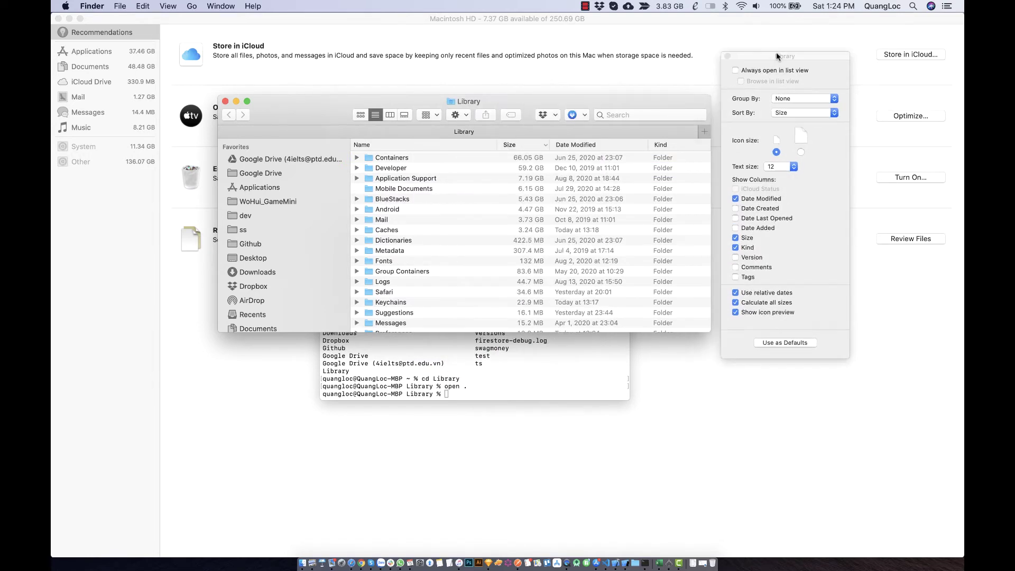
click(736, 237)
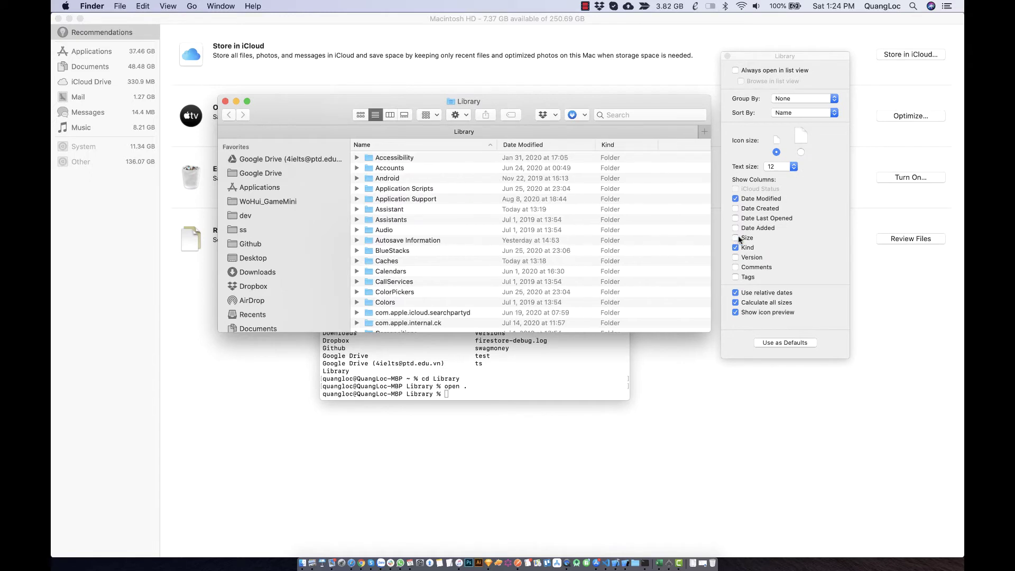
click(736, 238)
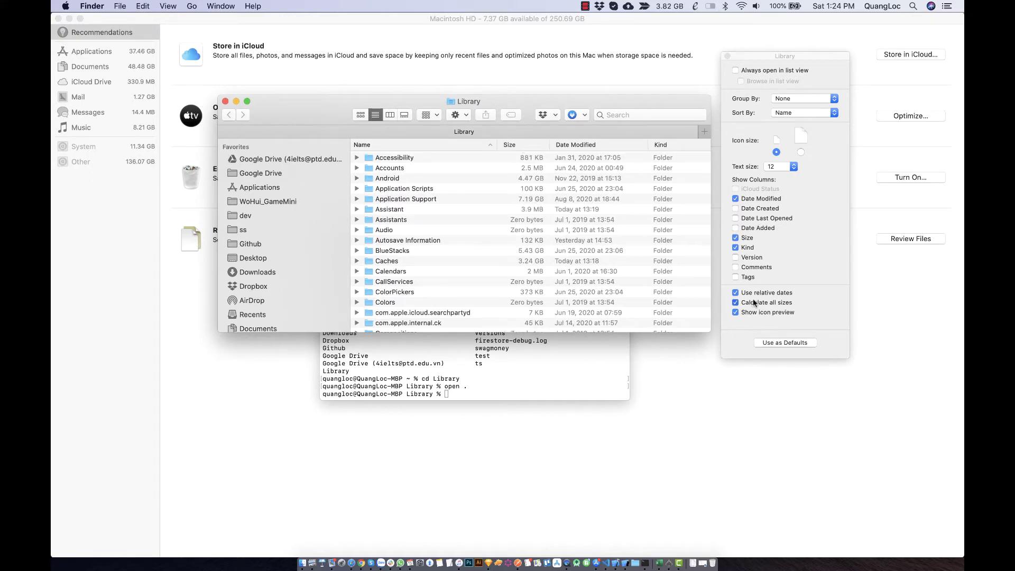
click(735, 302)
click(736, 302)
click(784, 342)
click(727, 56)
scroll(492, 170, up, 2)
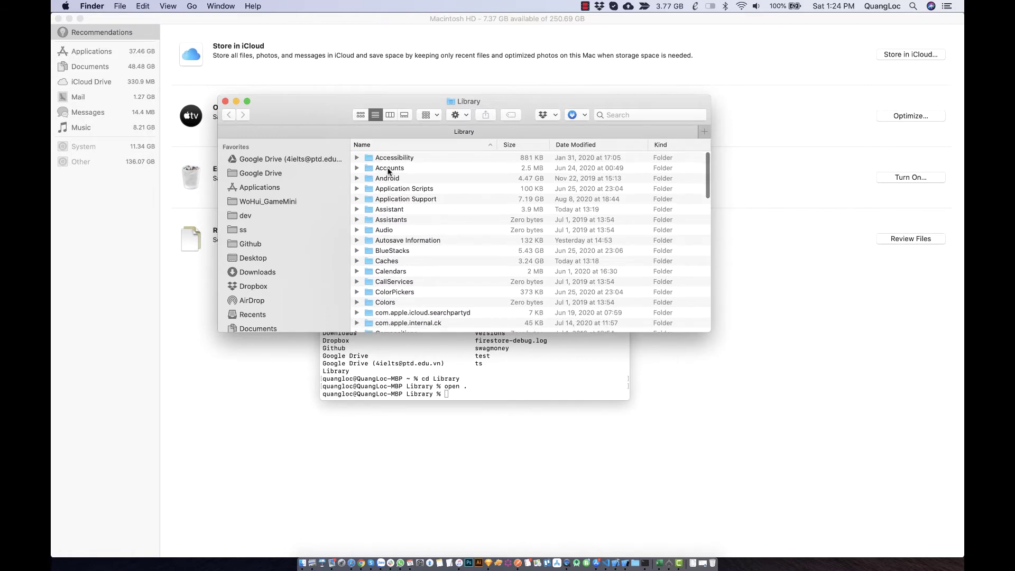
- Sort the Library list by size and expand Containers to find com.docker.docker
click(390, 115)
click(375, 115)
click(534, 145)
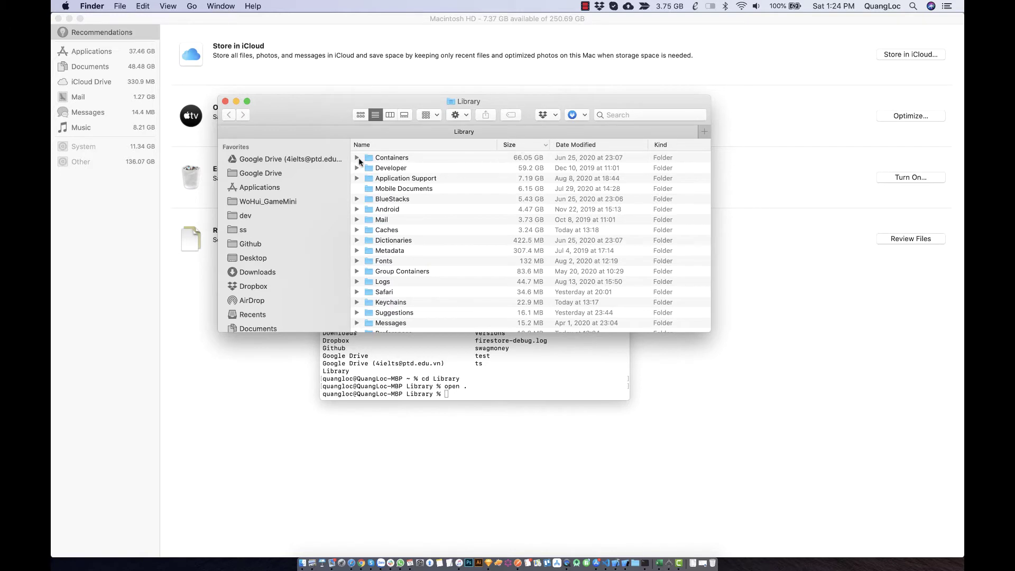
click(365, 159)
click(357, 157)
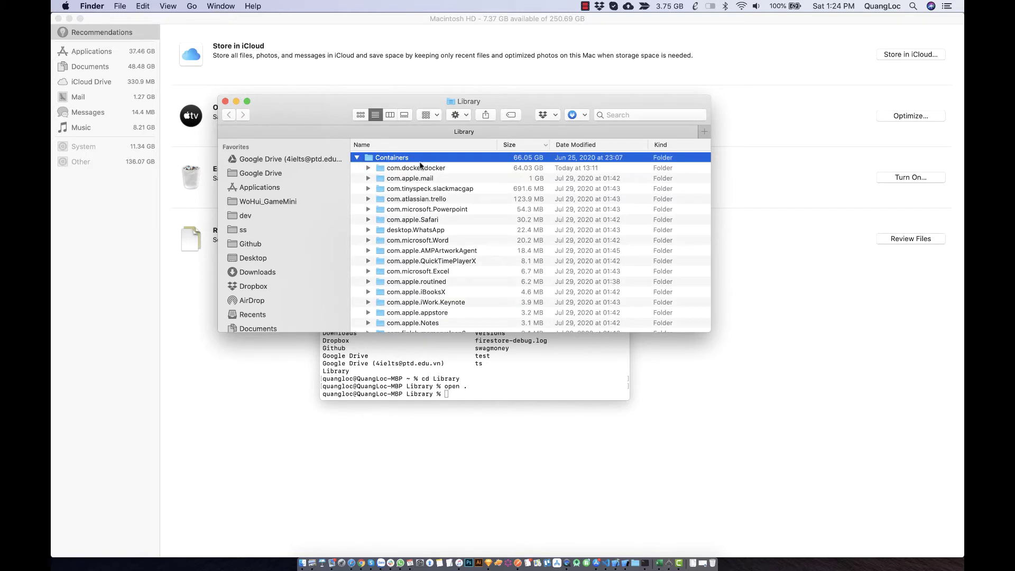
click(488, 171)
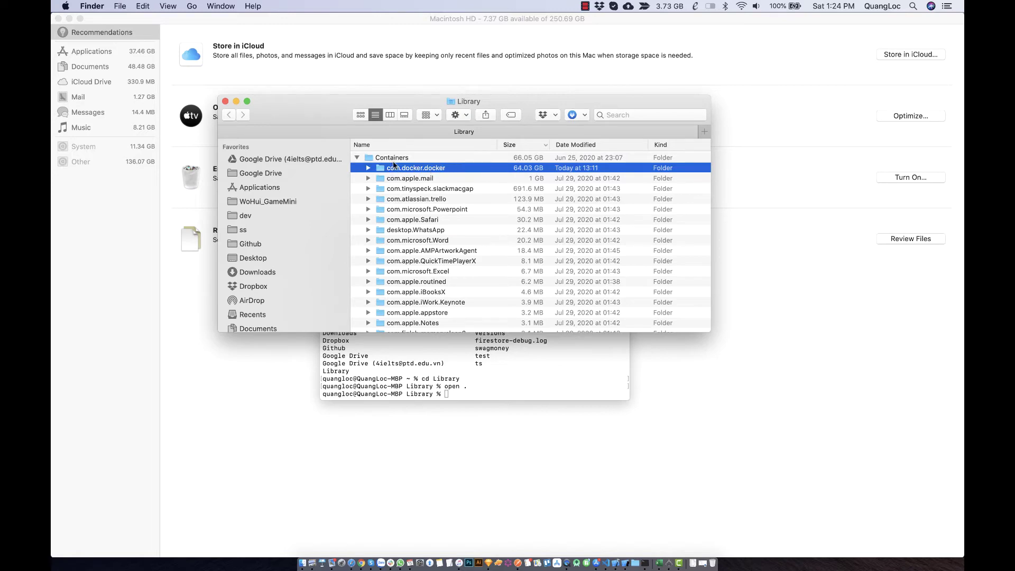
click(357, 157)
- Expand Developer to inspect Xcode and CoreSimulator, then re-expand Containers
click(365, 170)
click(357, 167)
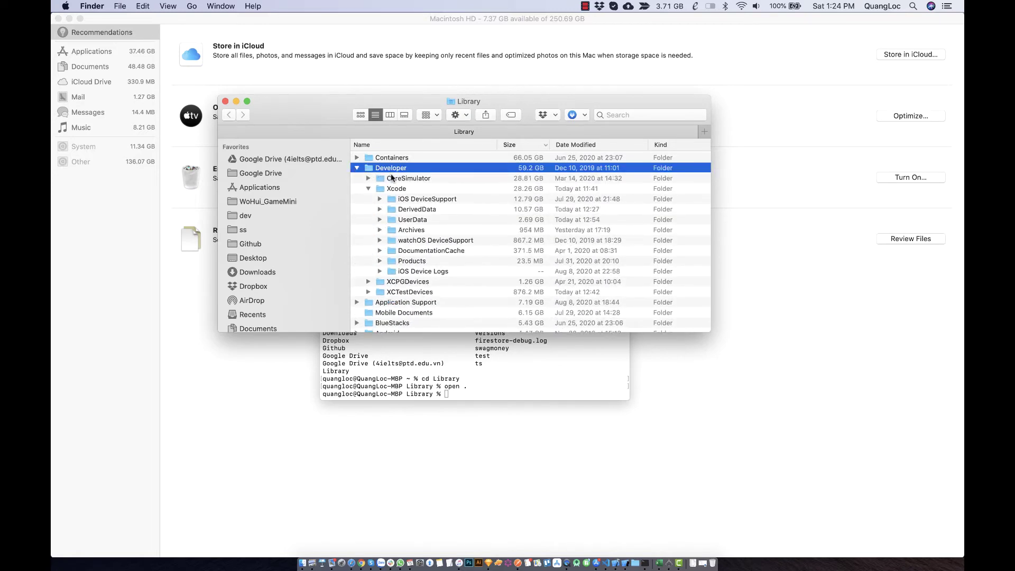
click(406, 189)
click(439, 180)
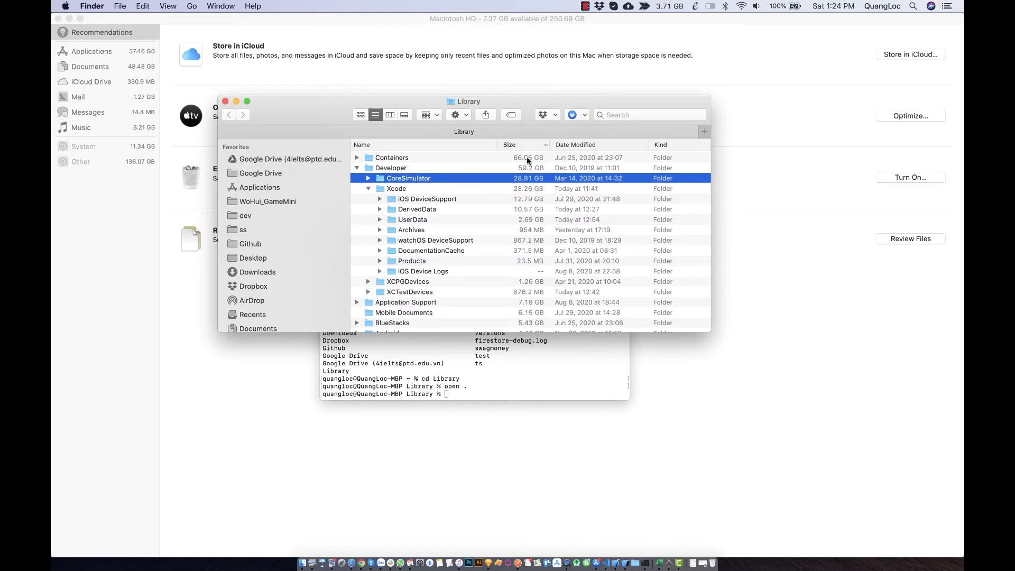
click(358, 157)
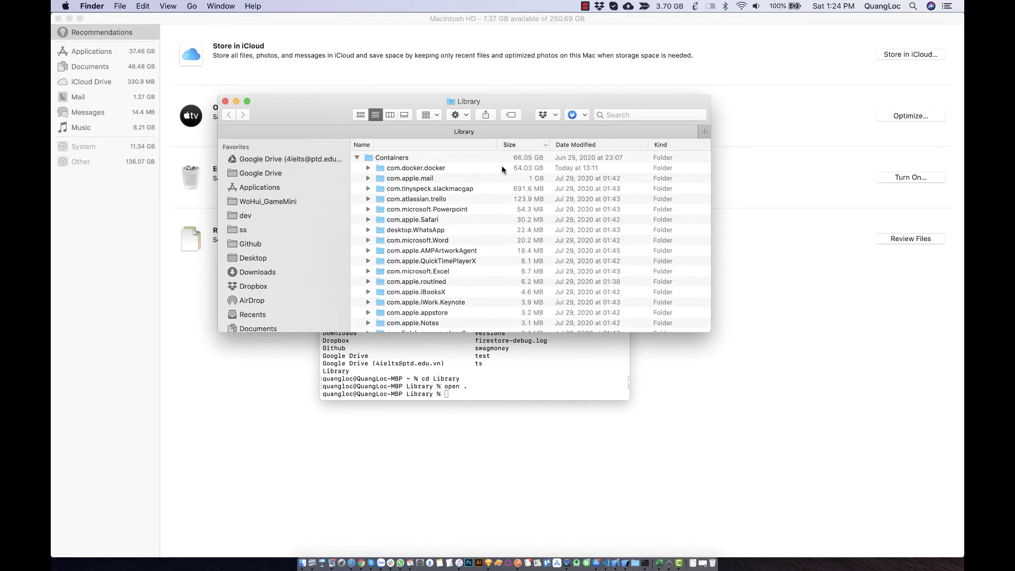
- Move the com.docker.docker folder to the Trash
click(437, 168)
right_click(438, 168)
click(483, 188)
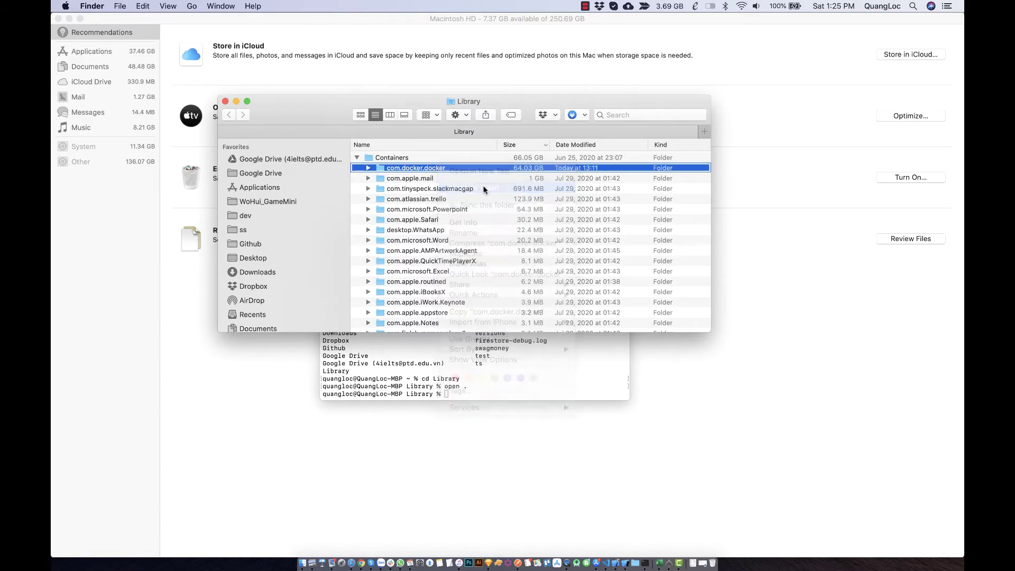
- Inspect CoreSimulator's Devices folder, then move CoreSimulator to the Trash
click(447, 167)
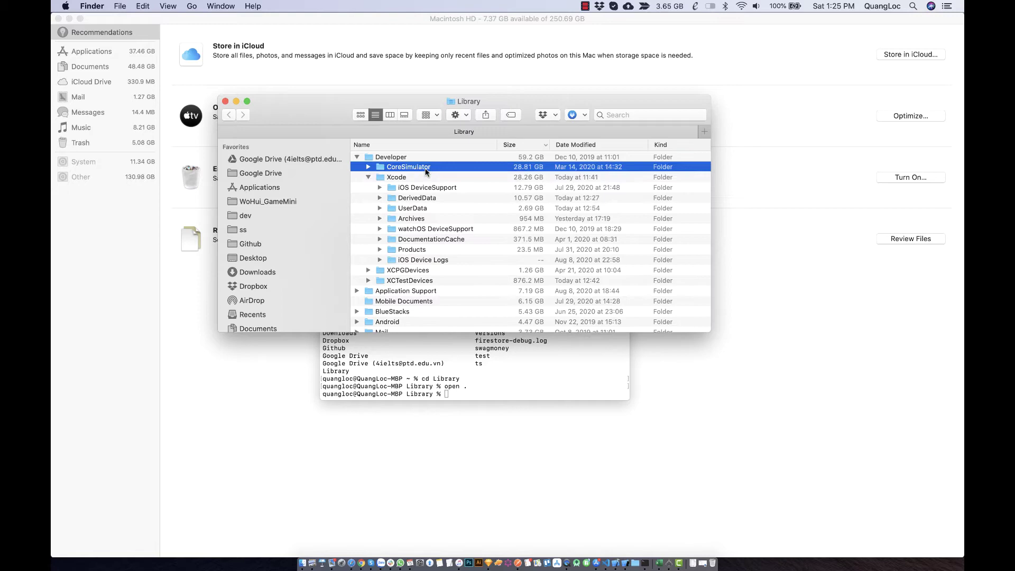
click(368, 167)
click(379, 177)
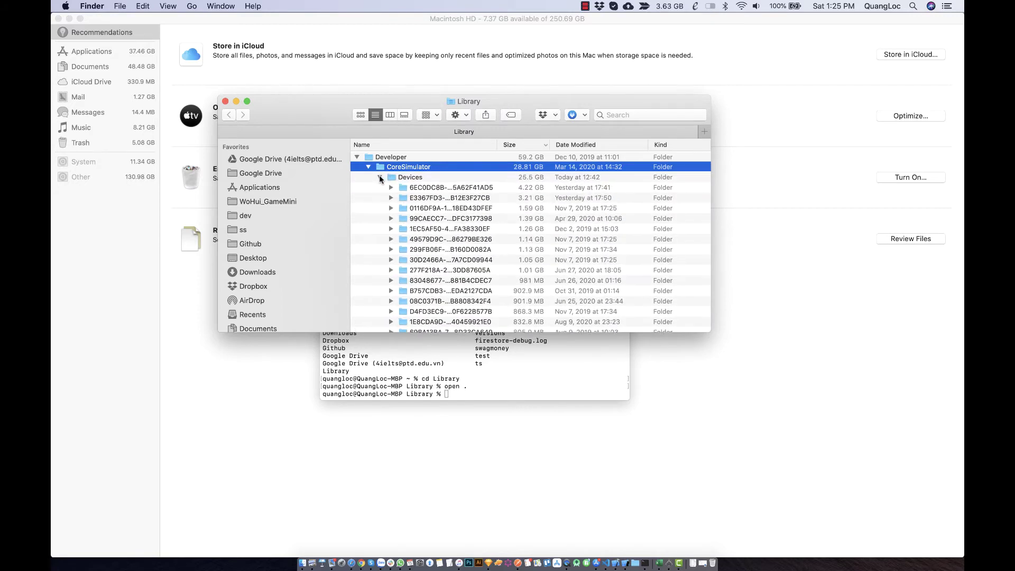
click(389, 188)
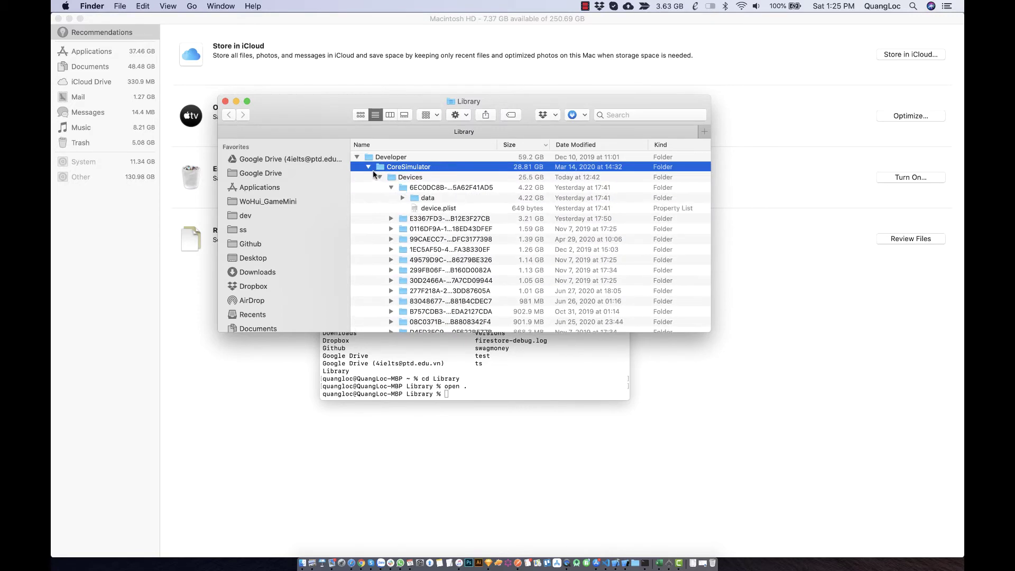
click(368, 167)
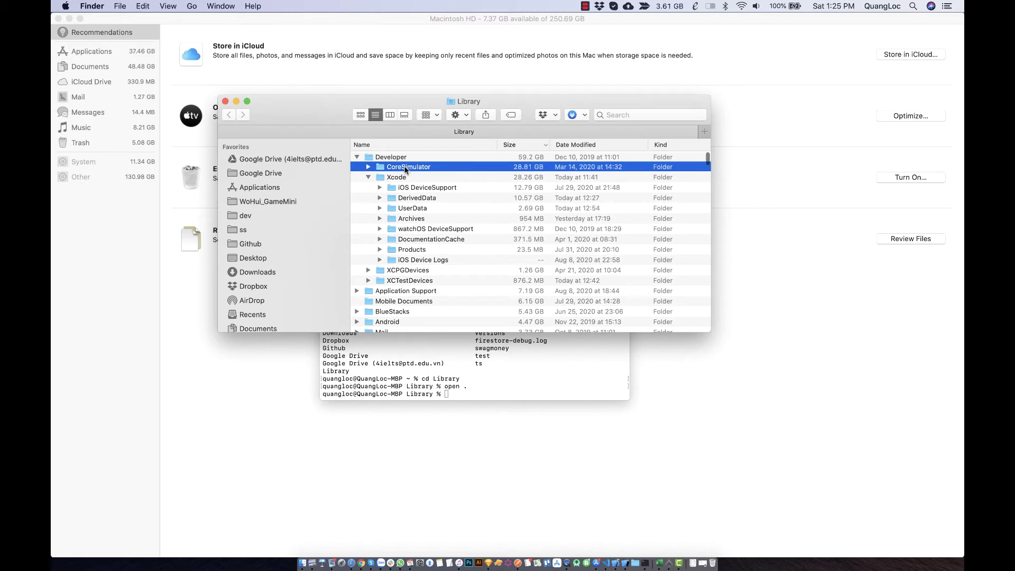
click(368, 178)
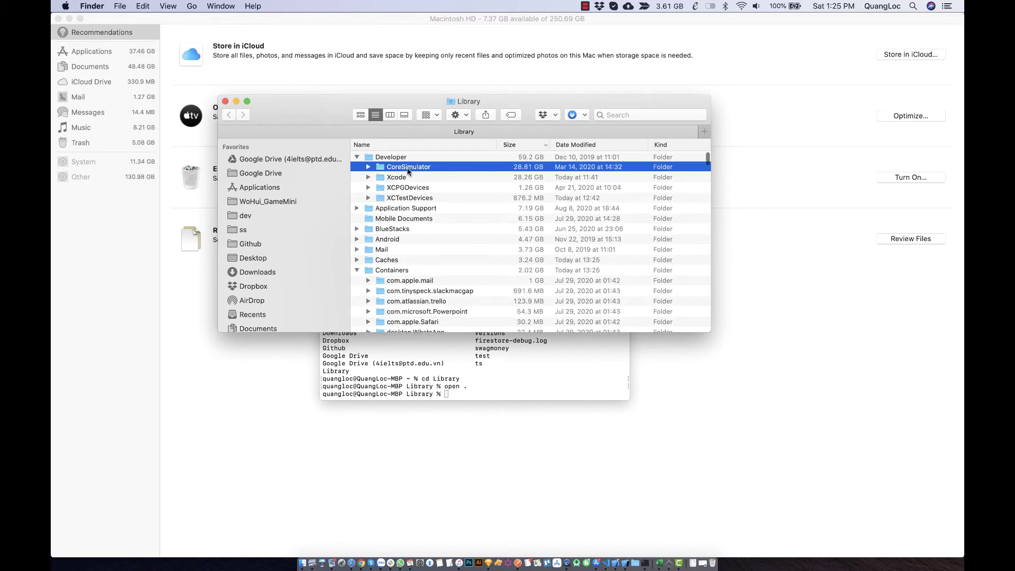
right_click(446, 173)
click(448, 188)
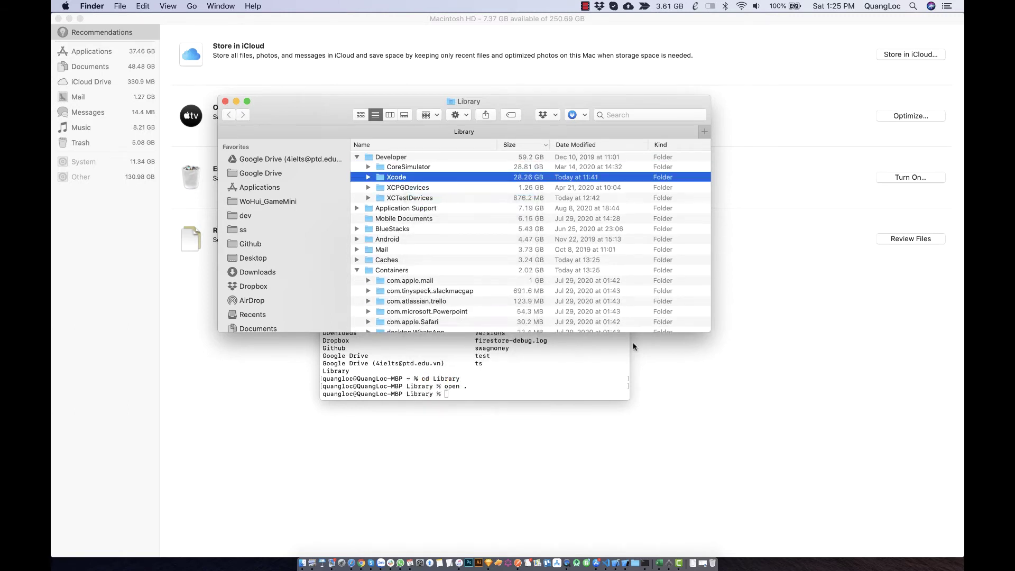
- Empty the Trash from the Dock and confirm permanent deletion
right_click(712, 564)
click(722, 538)
click(584, 195)
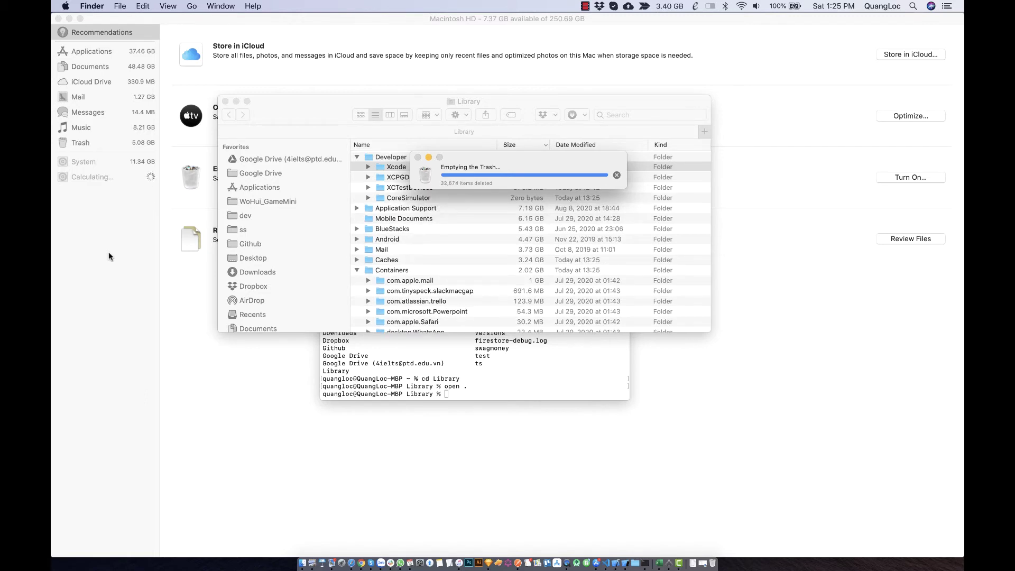
- Quit Visual Studio Code, Xcode and Simulator from the Dock while the Trash empties
right_click(609, 563)
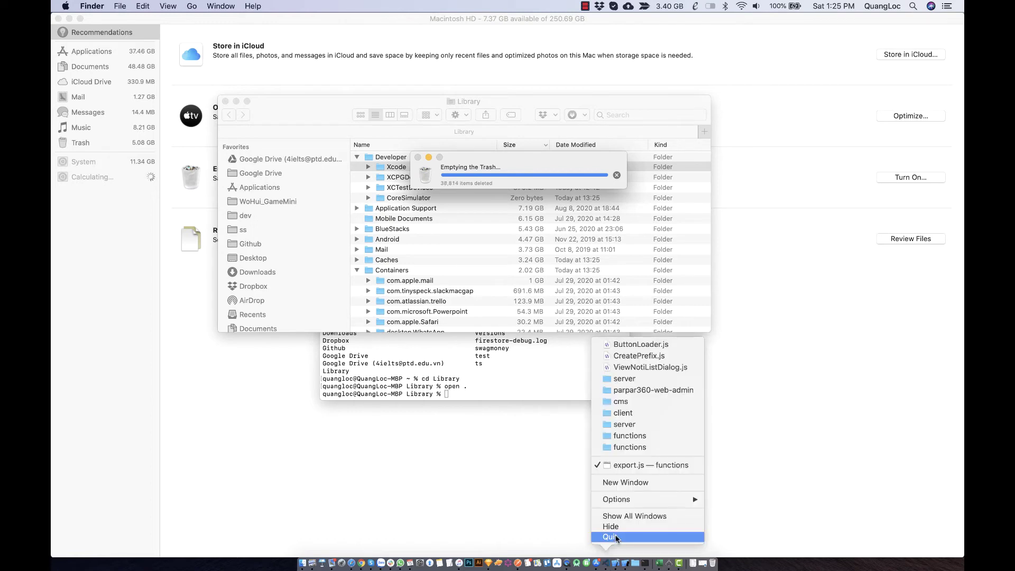
click(614, 537)
right_click(617, 562)
click(627, 550)
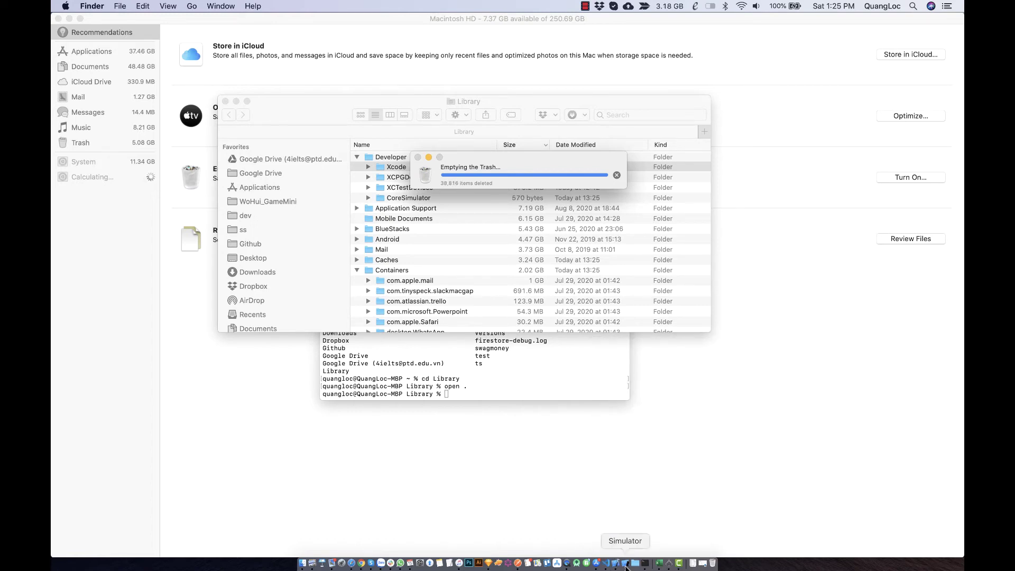
right_click(628, 564)
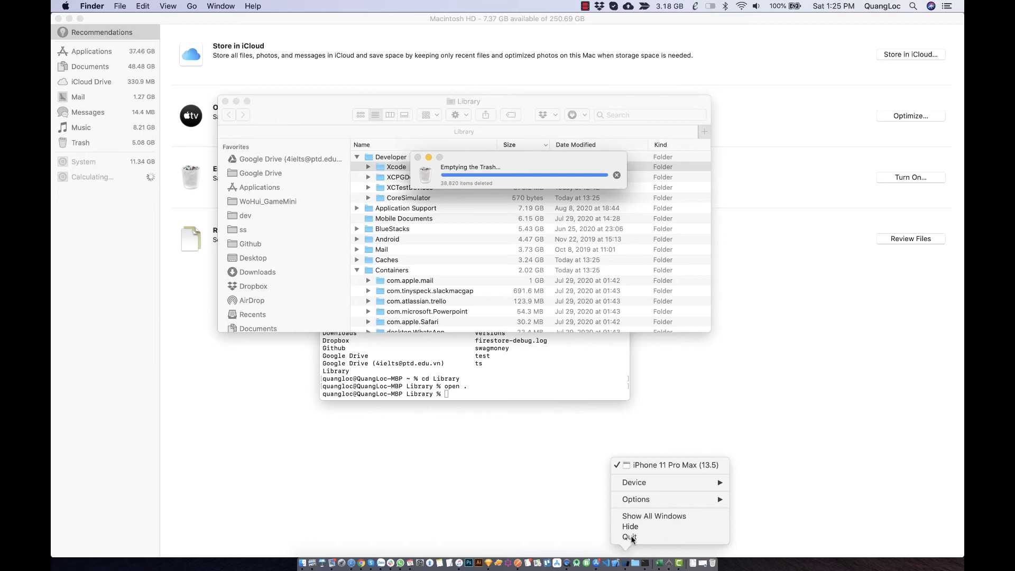
click(626, 547)
drag(509, 157, 538, 158)
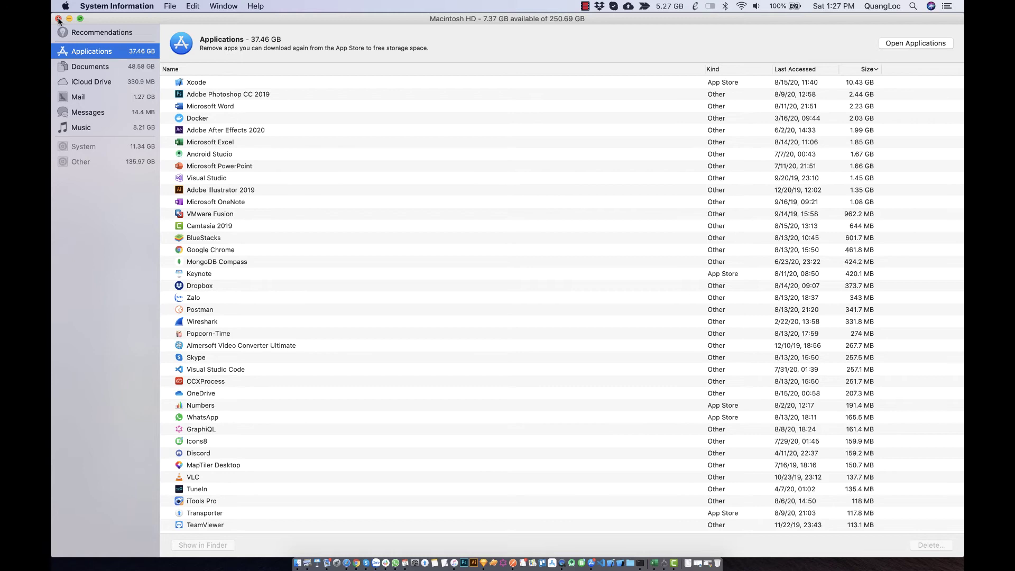
- Browse Documents and iCloud Drive storage, then close the storage overview window
click(113, 67)
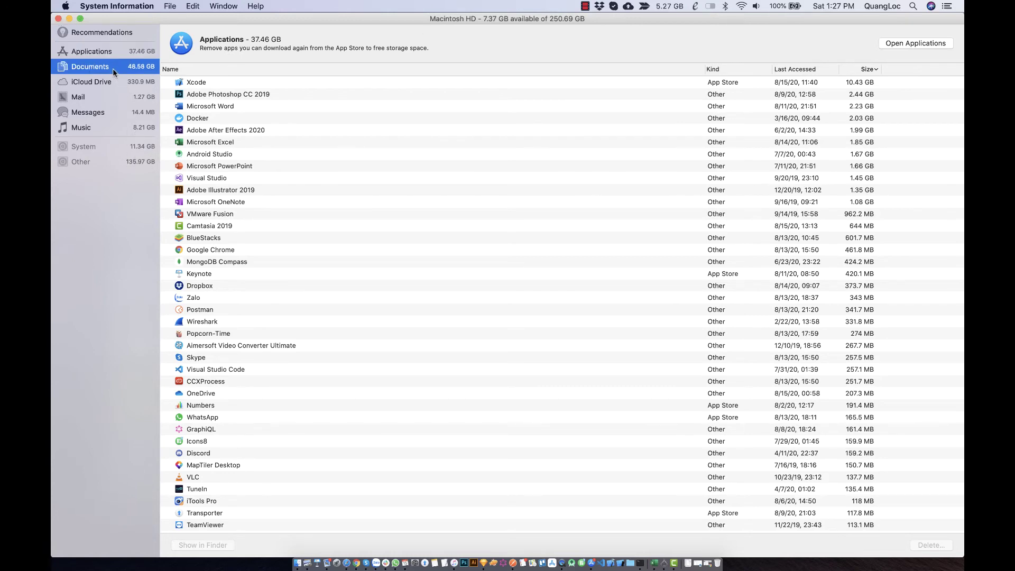
click(113, 80)
click(93, 48)
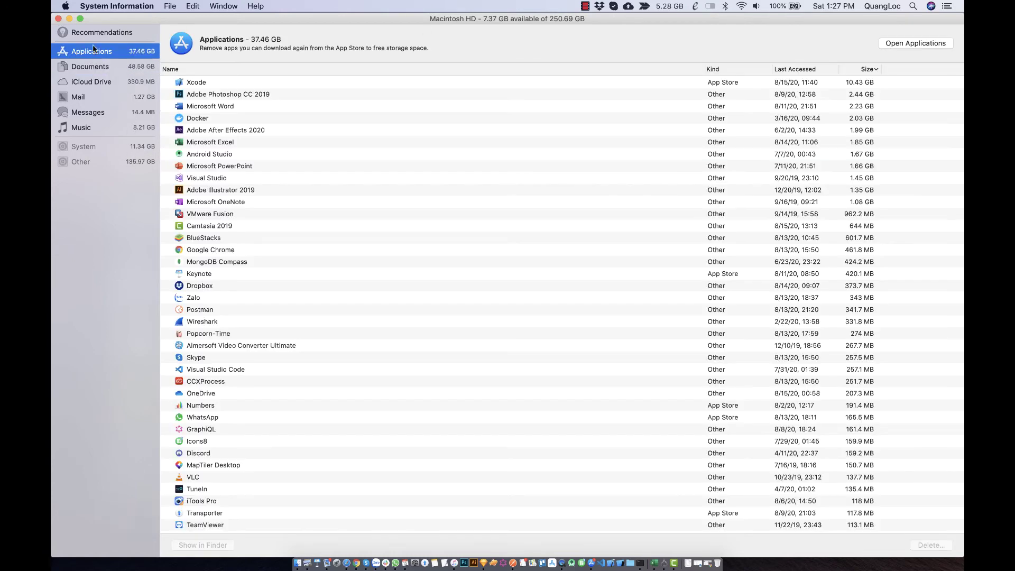
click(58, 19)
- Reopen Storage Management via a Spotlight search for 'stora' and maximise its window
key(super+space)
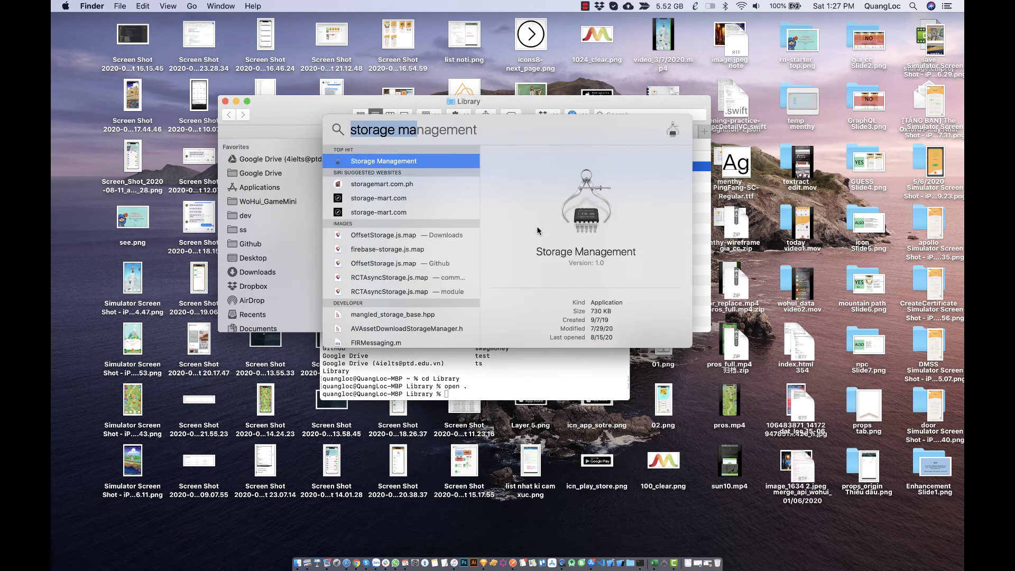
key(BackSpace)
text(stora)
key(Return)
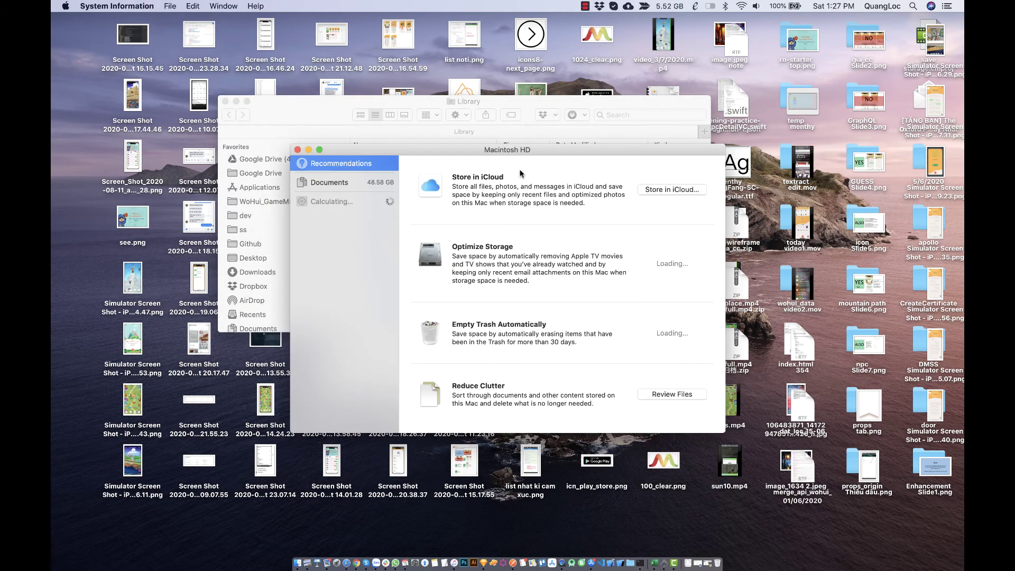
click(319, 149)
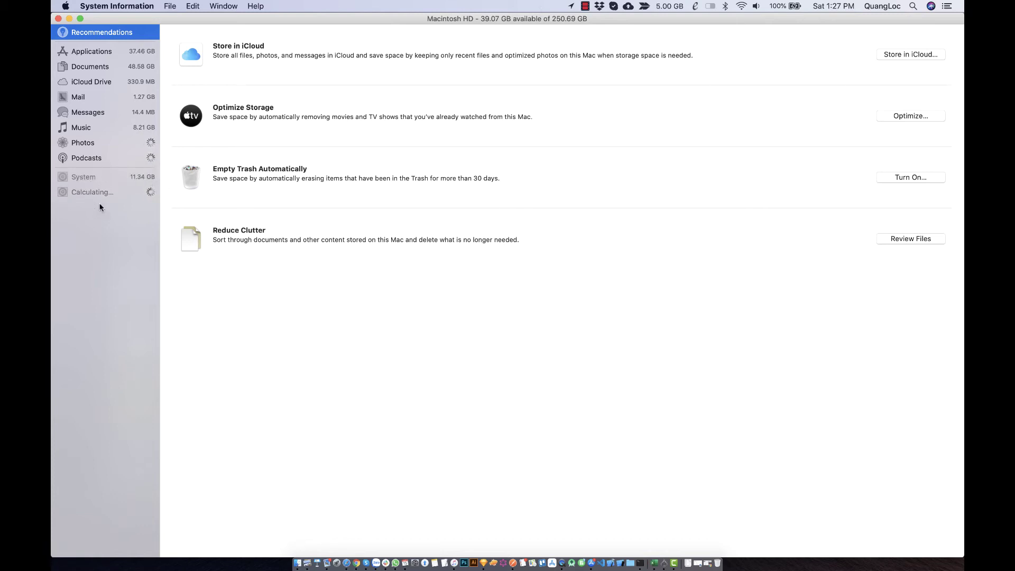
- In Finder's Library, expand Developer and Containers to check the reduced folder sizes
click(297, 563)
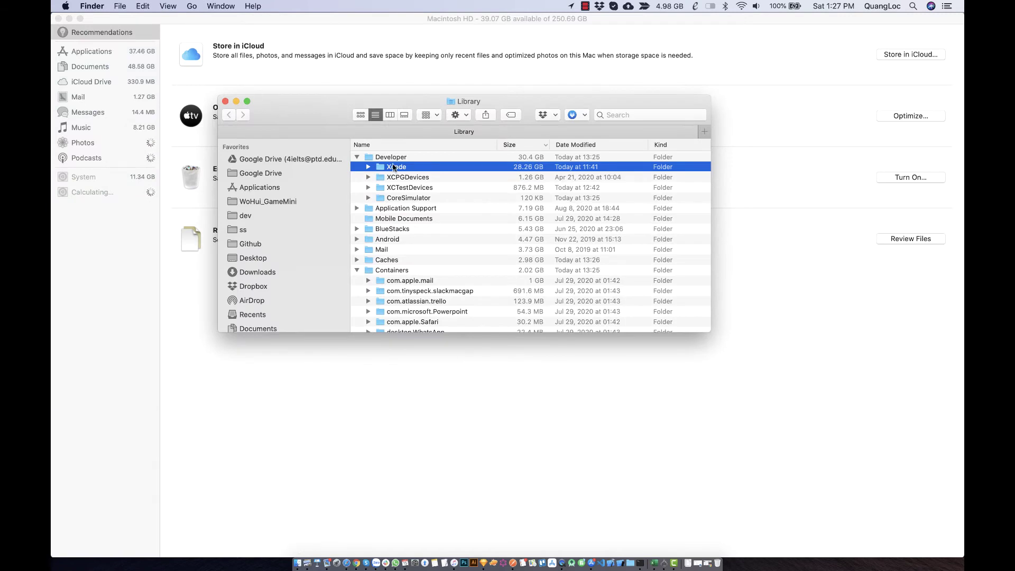
scroll(395, 165, up, 2)
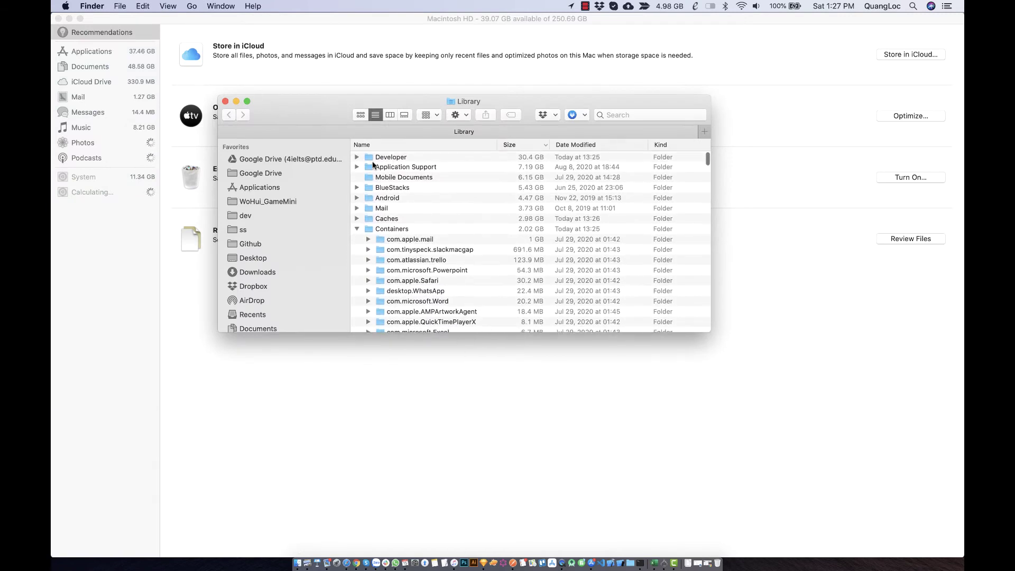
click(357, 228)
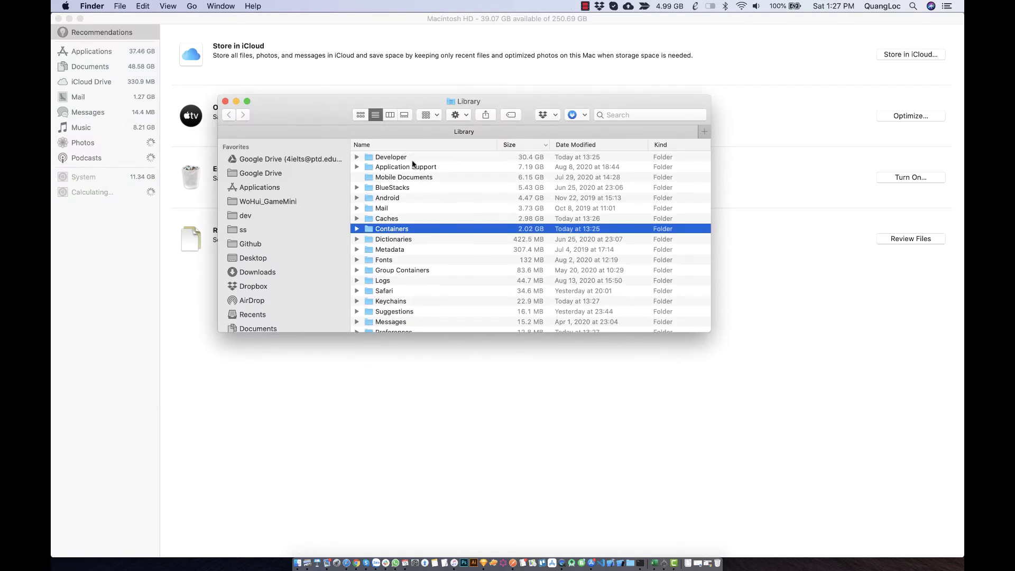
click(356, 157)
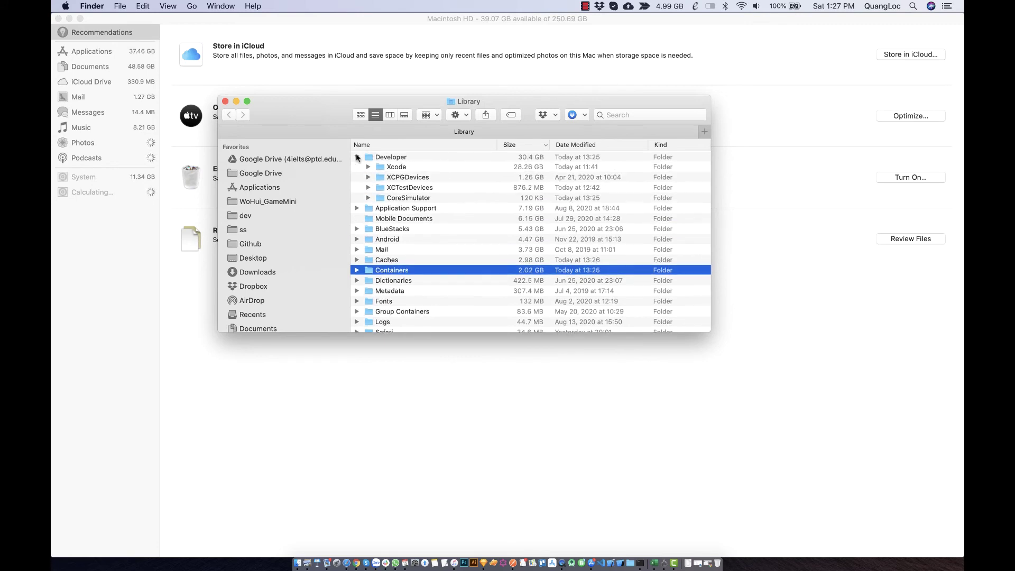
click(368, 167)
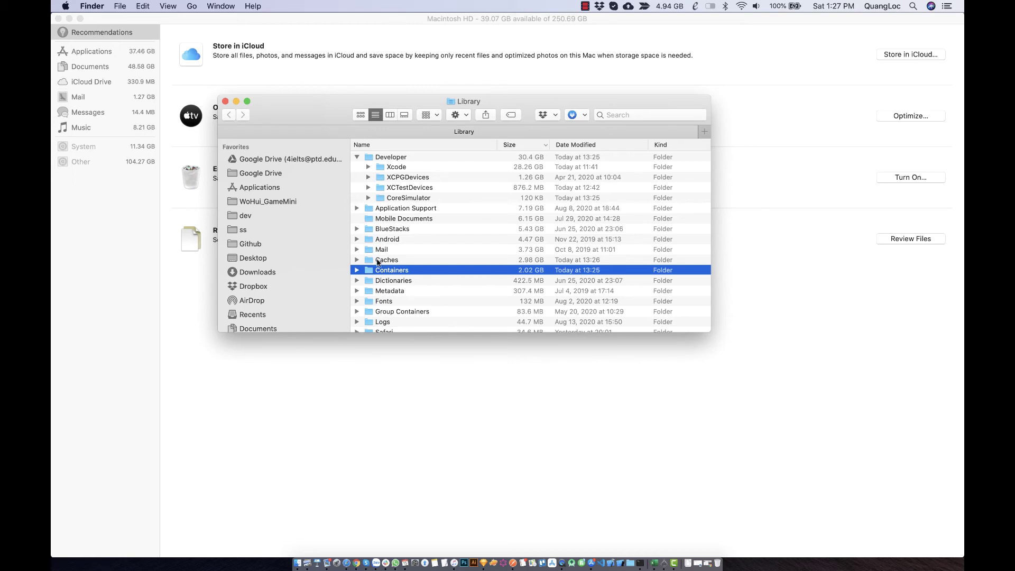
click(358, 270)
scroll(364, 281, down, 2)
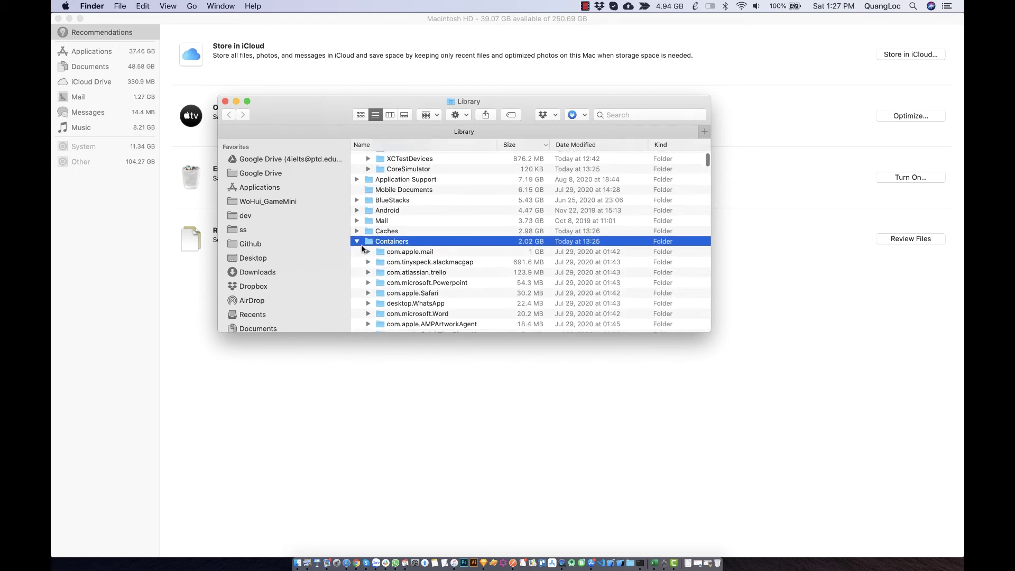
click(357, 241)
scroll(358, 201, up, 3)
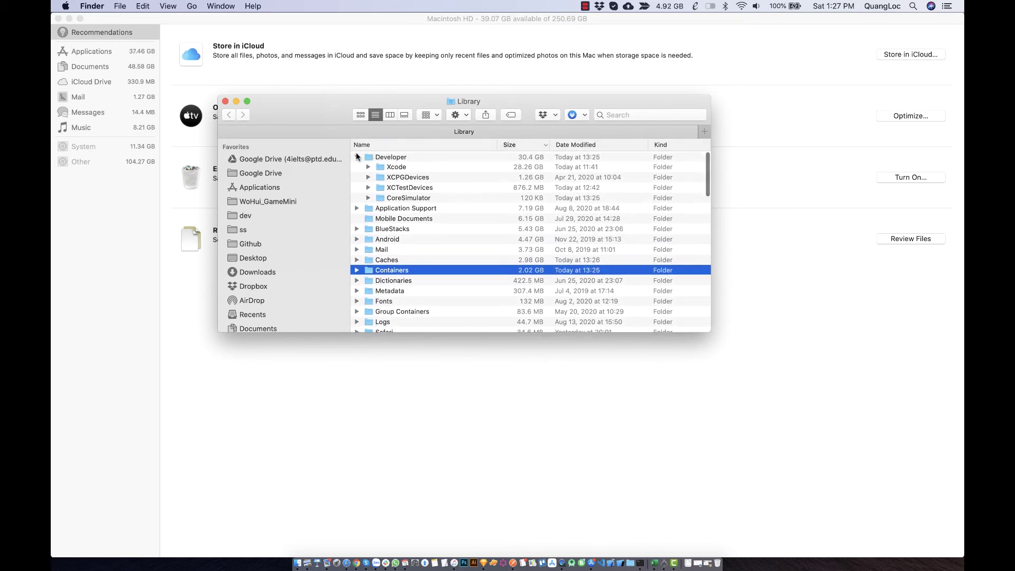
click(356, 157)
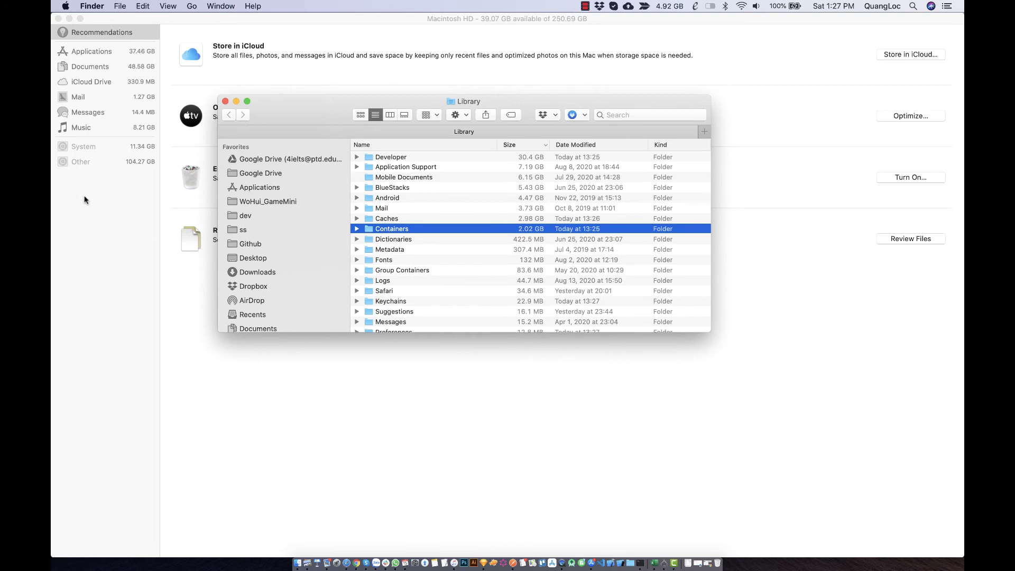
- Switch to the storage overview, then return to Finder and expand Containers
click(135, 162)
click(297, 563)
key(Right)
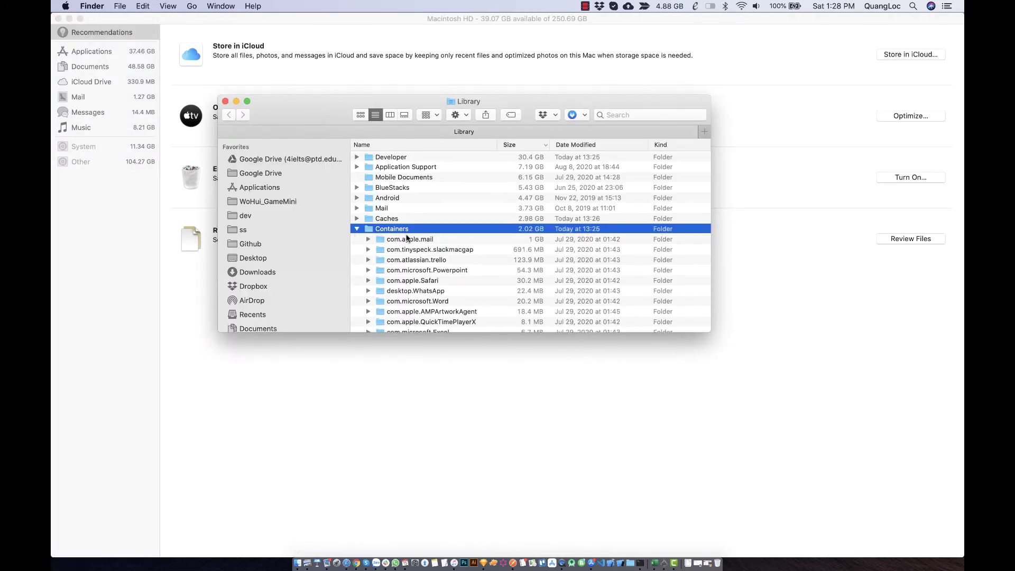
- Launch the App Store from the Apple menu, returning to the storage overview between attempts
click(151, 189)
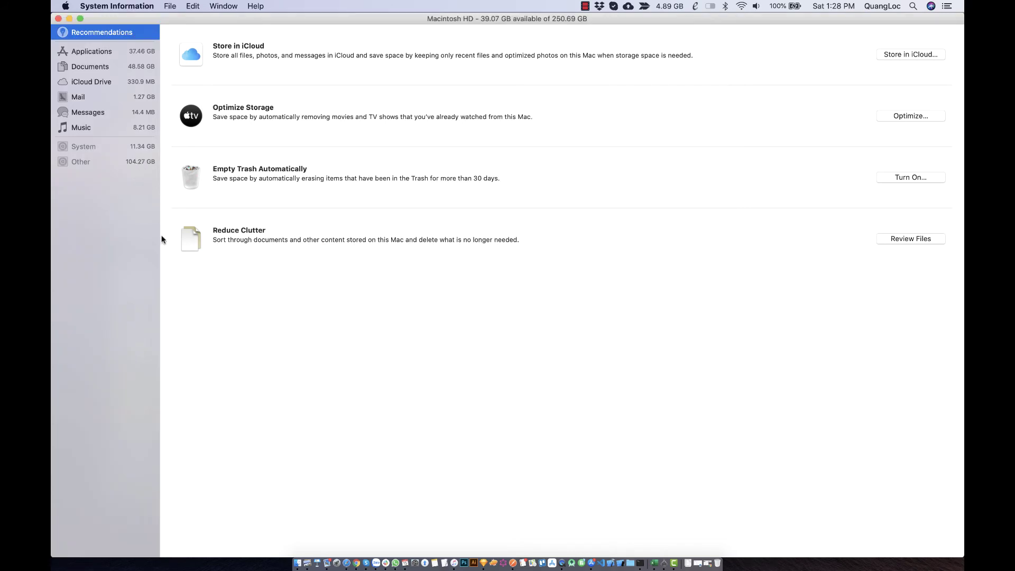
click(65, 6)
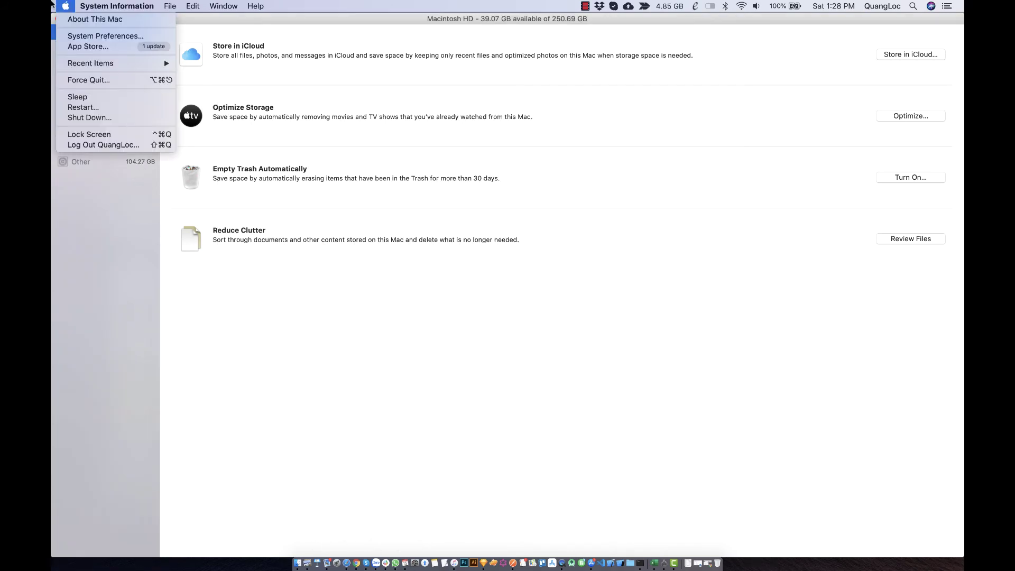
click(98, 47)
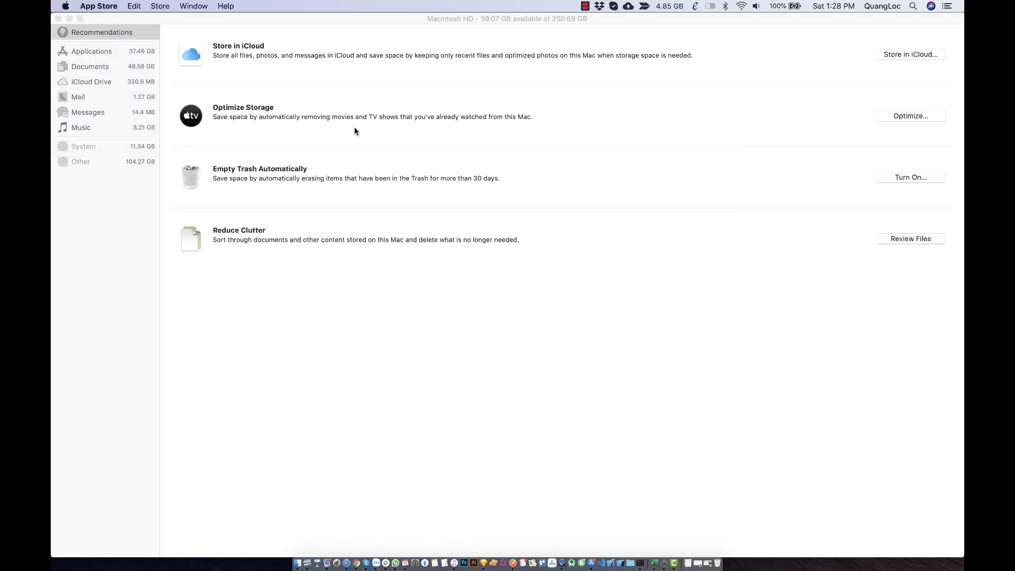
click(385, 350)
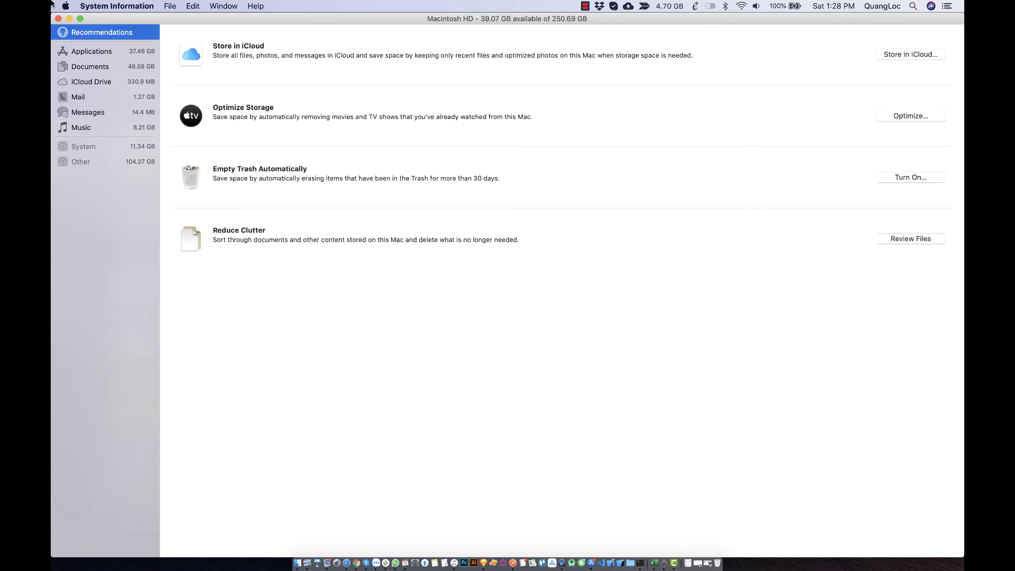
click(65, 6)
click(97, 47)
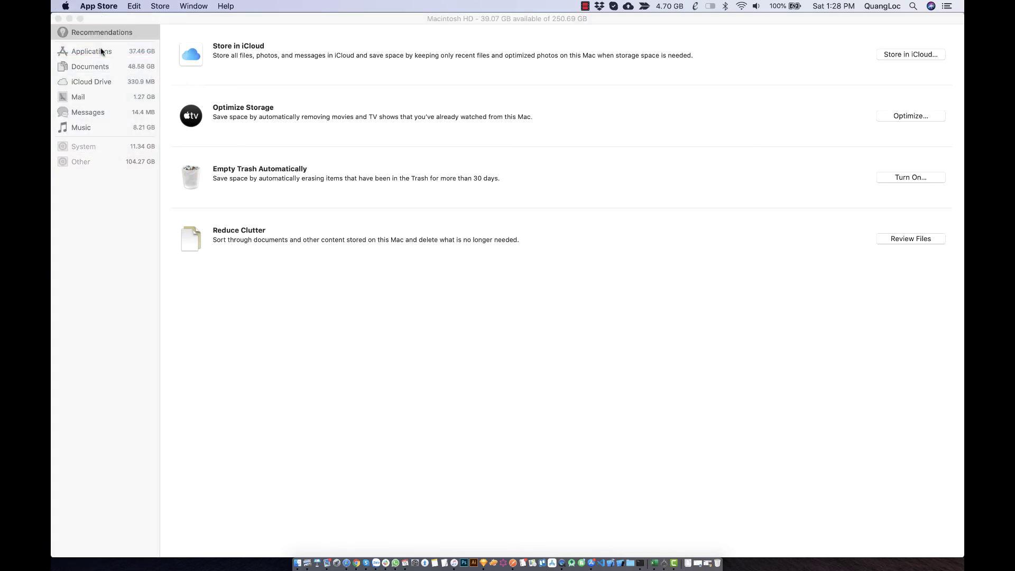
click(300, 347)
- Use Mission Control to switch to Desktop 1 with the Finder windows
mouse_move(105, 18)
mouse_down()
mouse_move(208, 70)
mouse_move(190, 217)
mouse_move(160, 276)
mouse_move(114, 3)
mouse_up()
key(ctrl+Up)
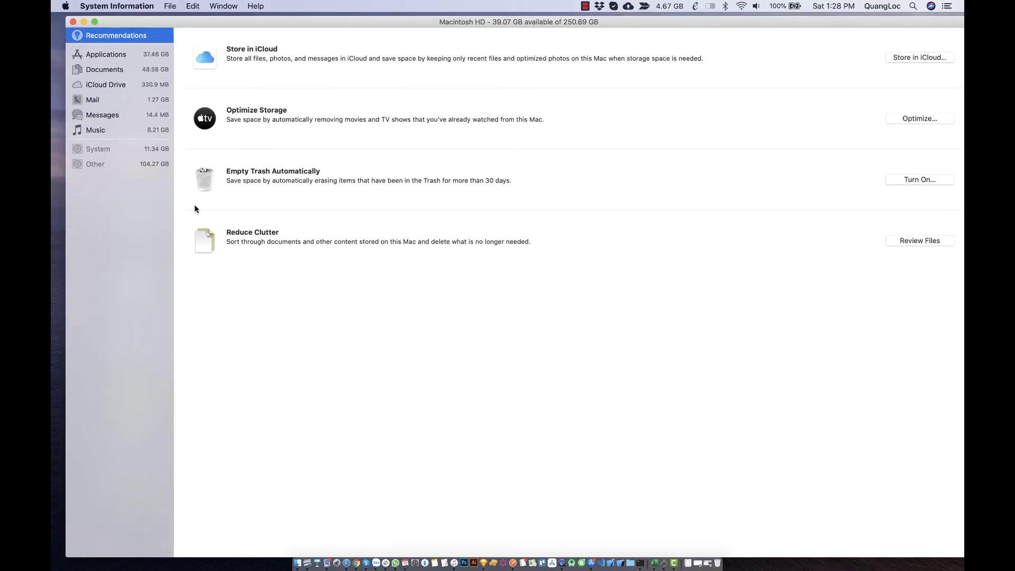
click(497, 391)
key(ctrl+Up)
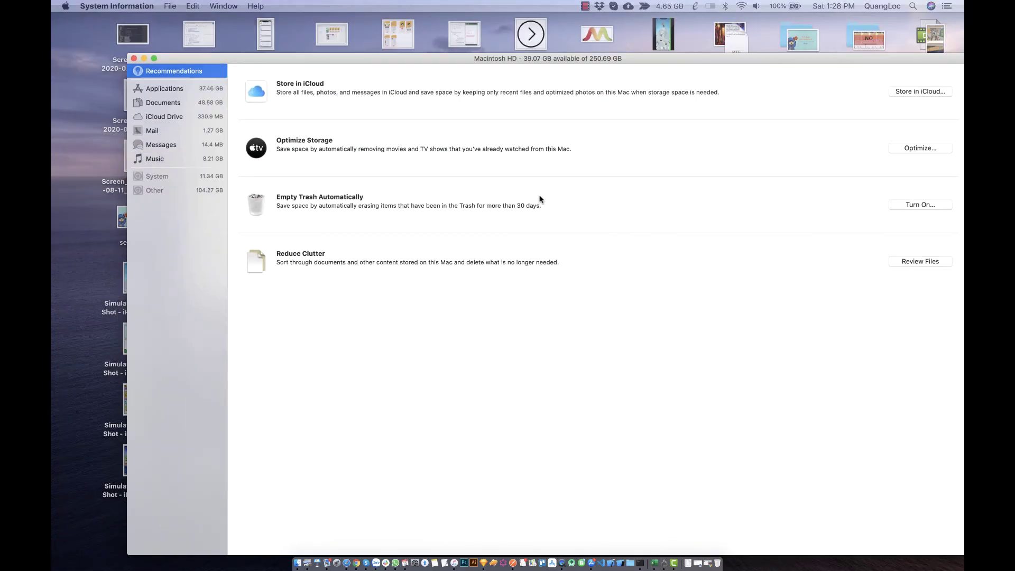
click(485, 15)
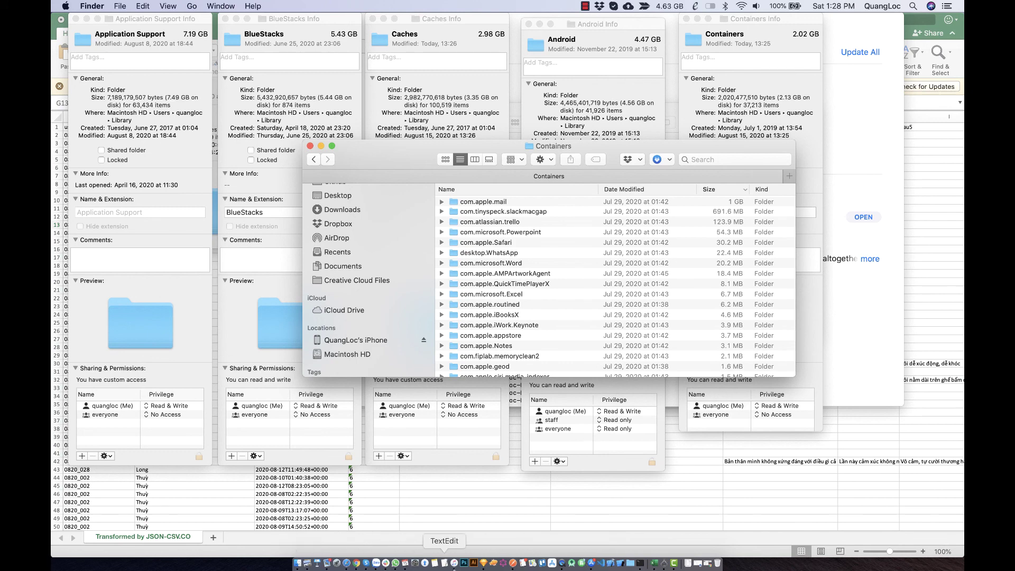
- Start the Xcode 11.6 update on the App Store Updates page and review its release notes
click(69, 5)
click(87, 48)
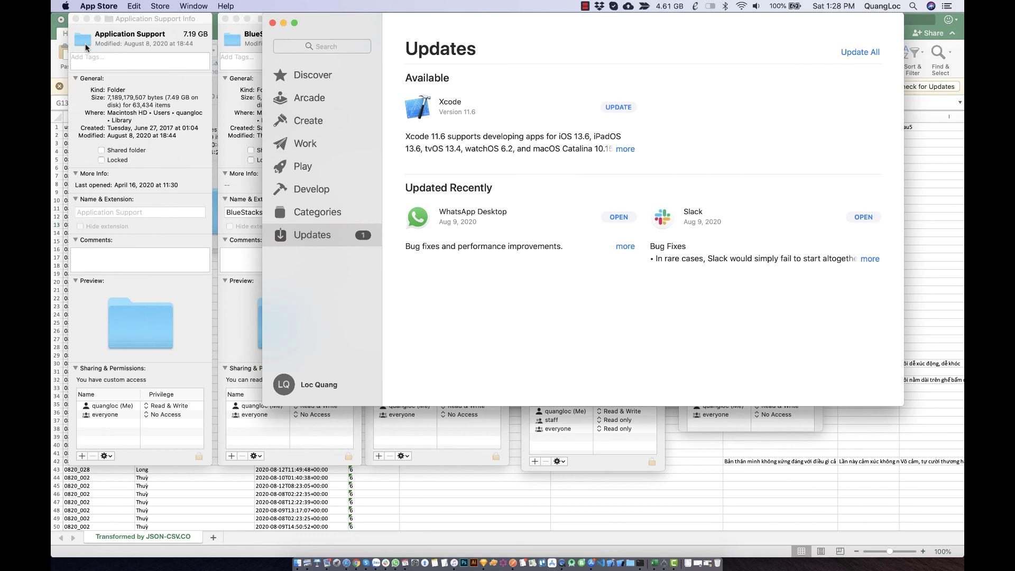
click(628, 108)
click(629, 150)
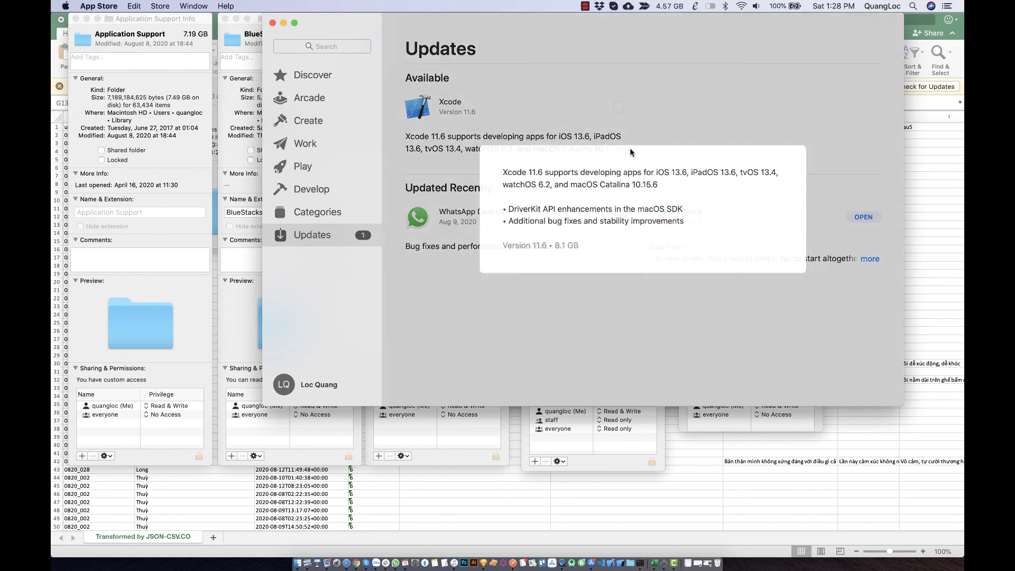
click(531, 347)
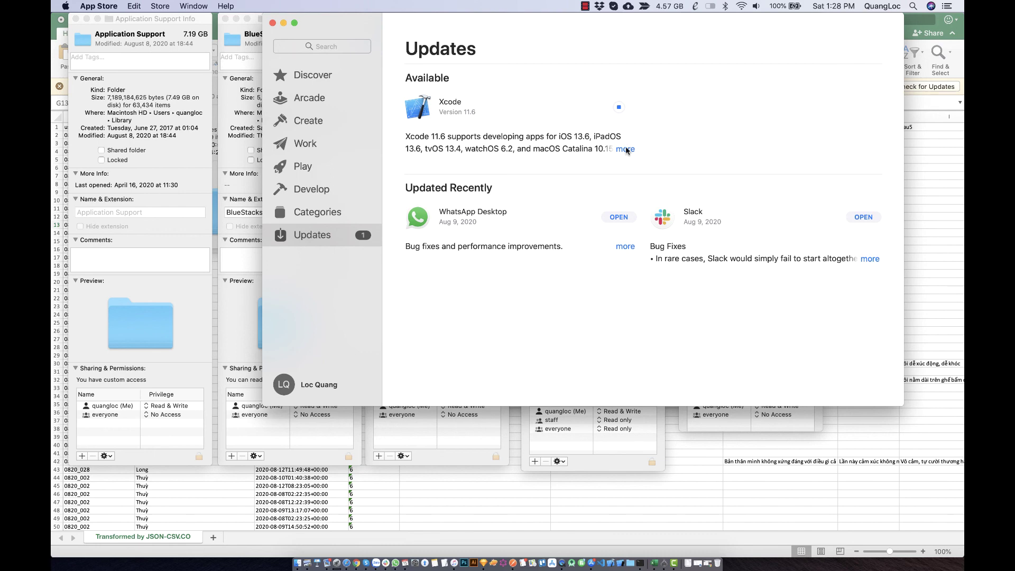